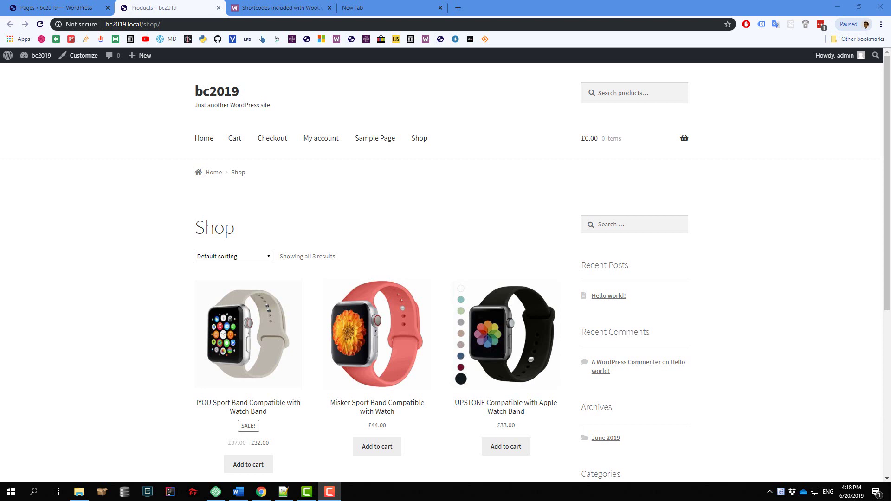
Look over the products on the current shop page, then review the customization plan in the Word document.
scroll(230, 438, "down", 3)
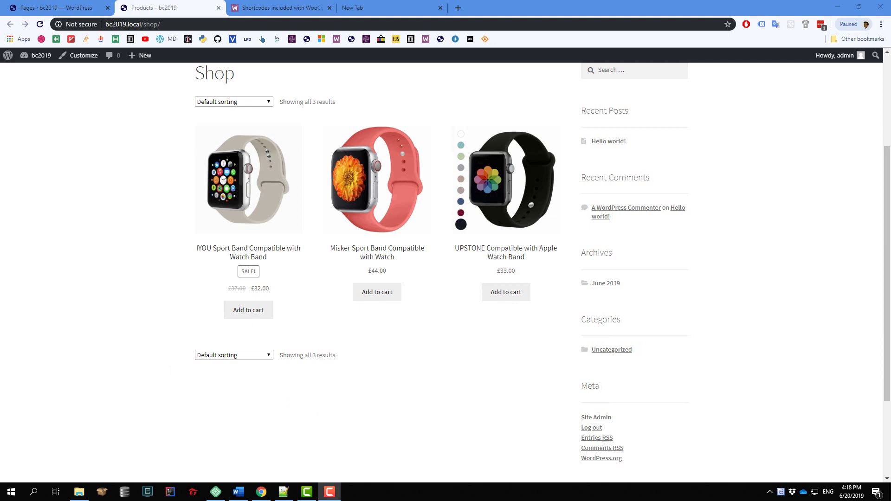
key("alt+Tab")
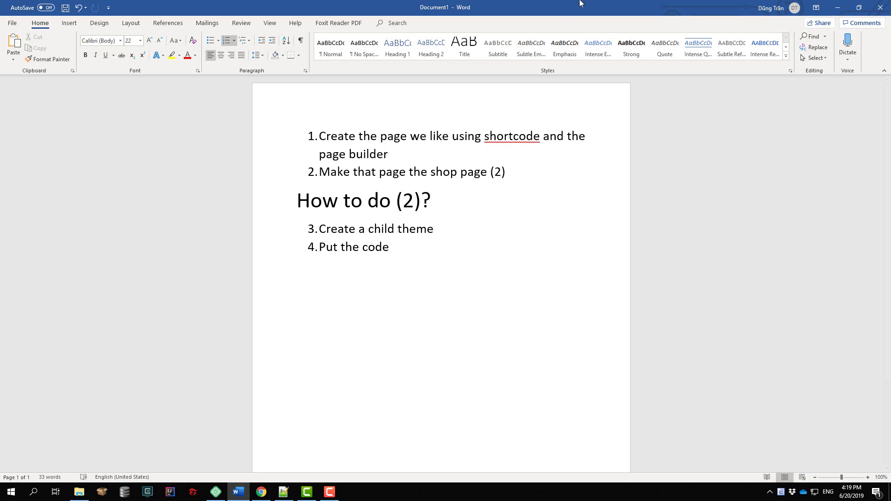
left_click(838, 8)
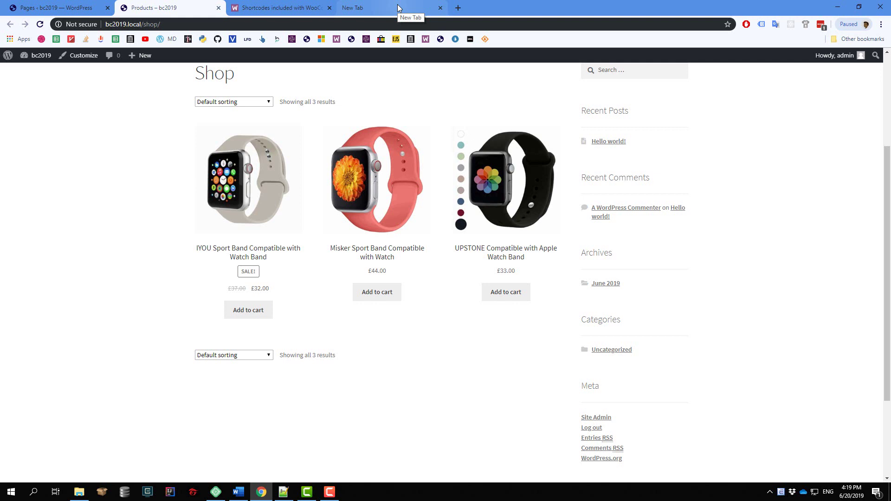
Create a new WordPress page titled "My new shop page" and publish it.
left_click(58, 8)
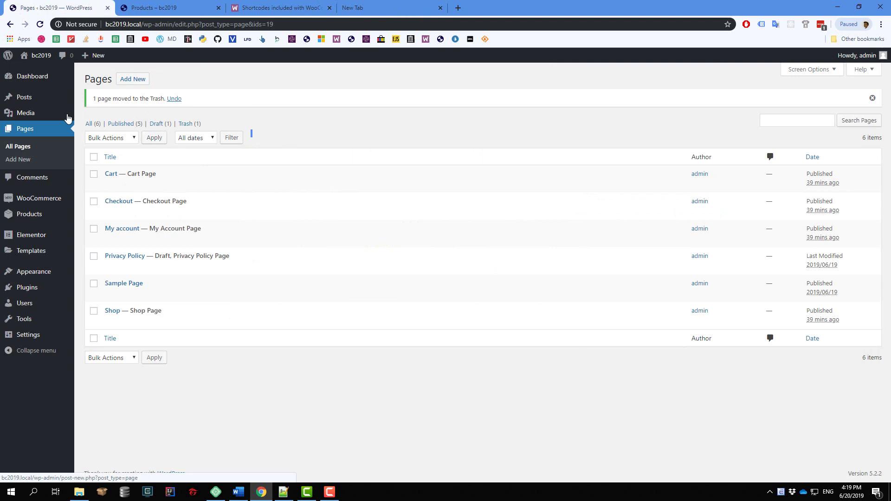
left_click(133, 79)
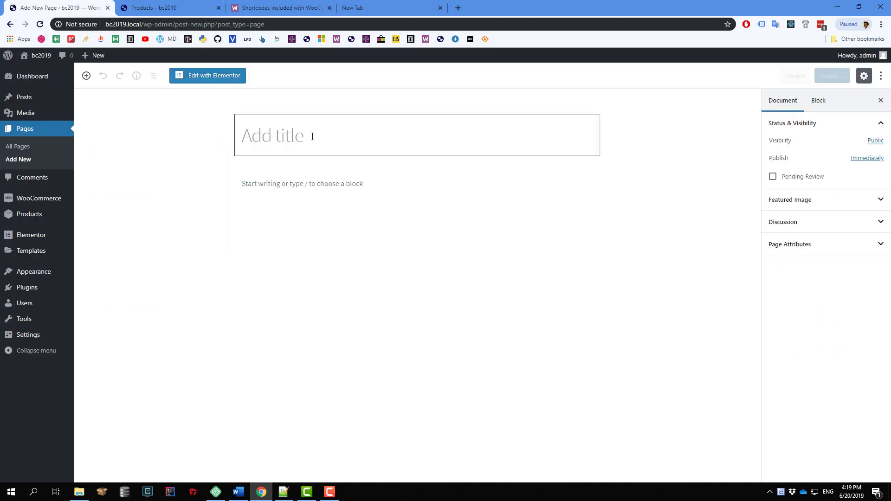
type("My new sh")
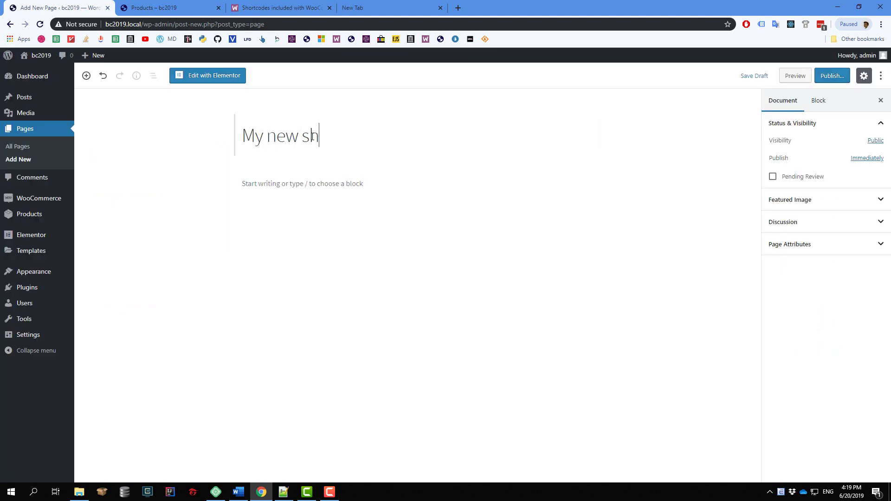
type("op page")
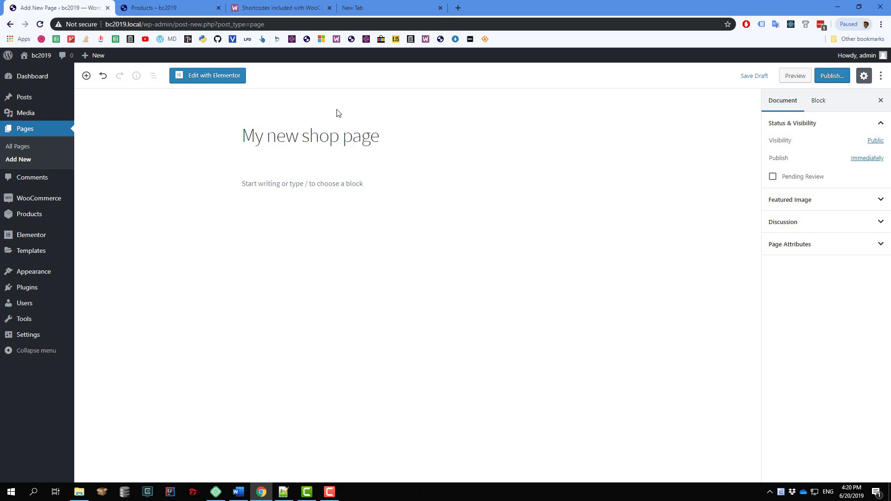
left_click(832, 75)
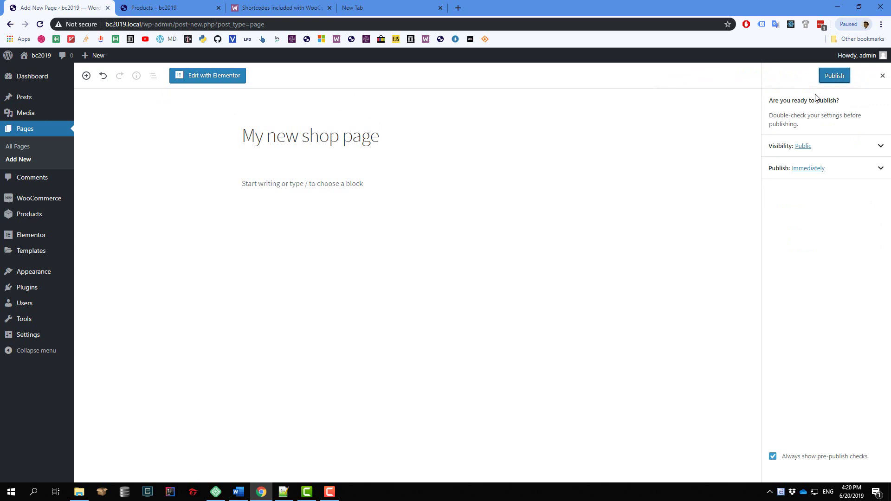
left_click(835, 76)
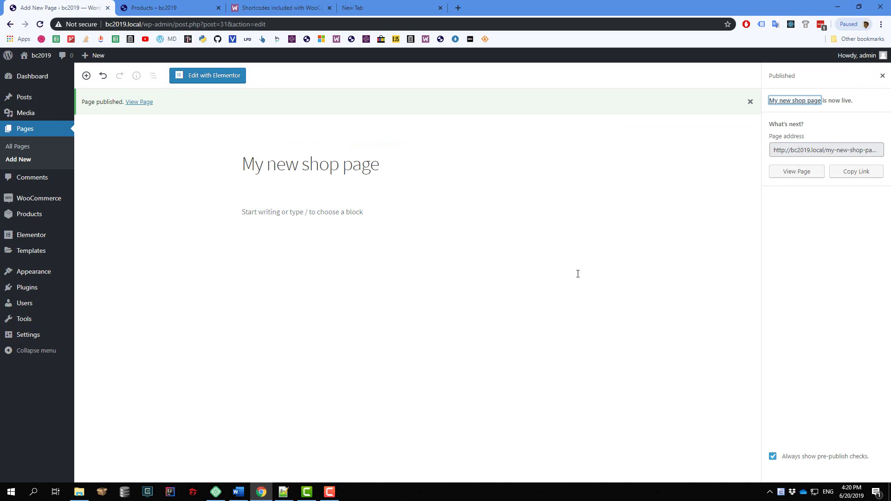
Open the new page in Elementor, set its page layout to Full width and update it.
left_click(215, 79)
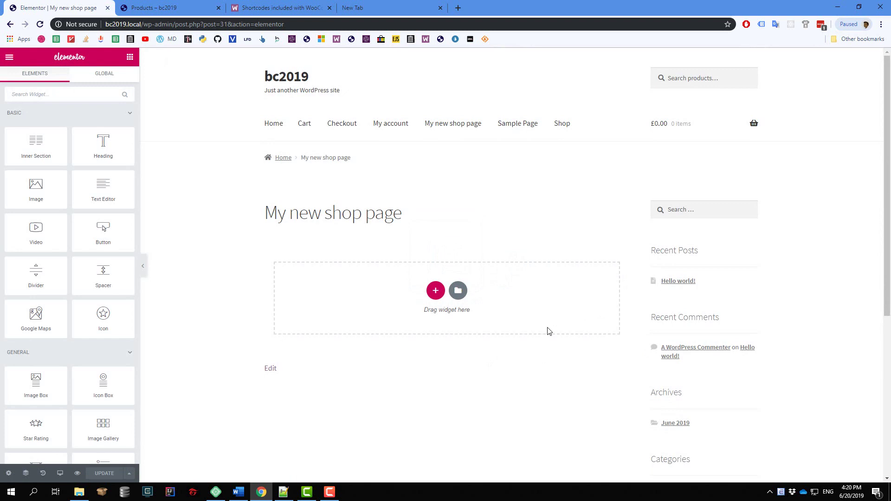
scroll(535, 322, "down", 2)
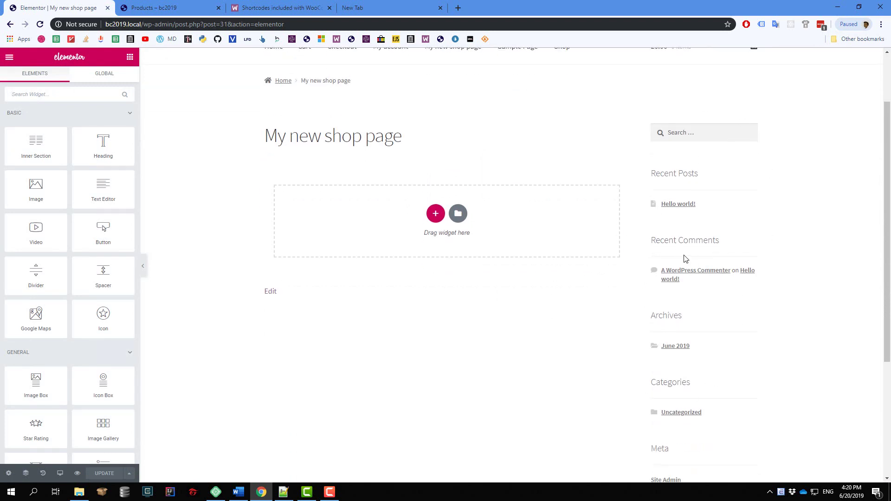
left_click(8, 474)
left_click(115, 302)
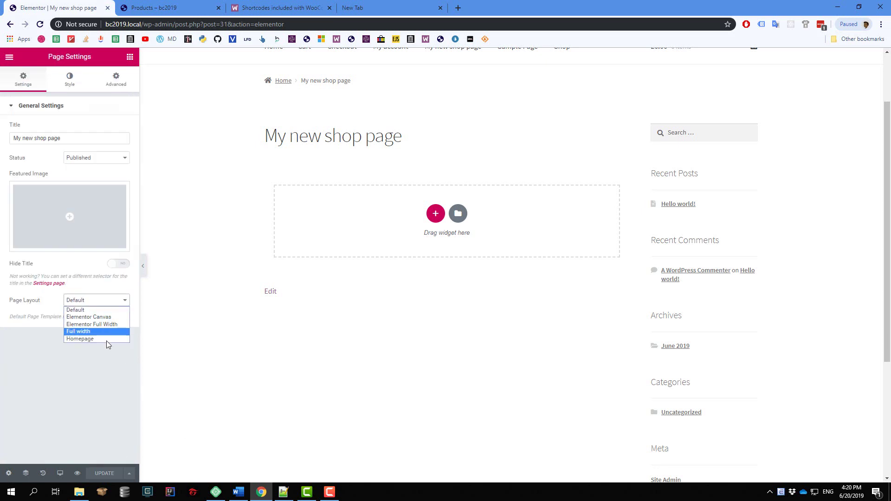
left_click(98, 332)
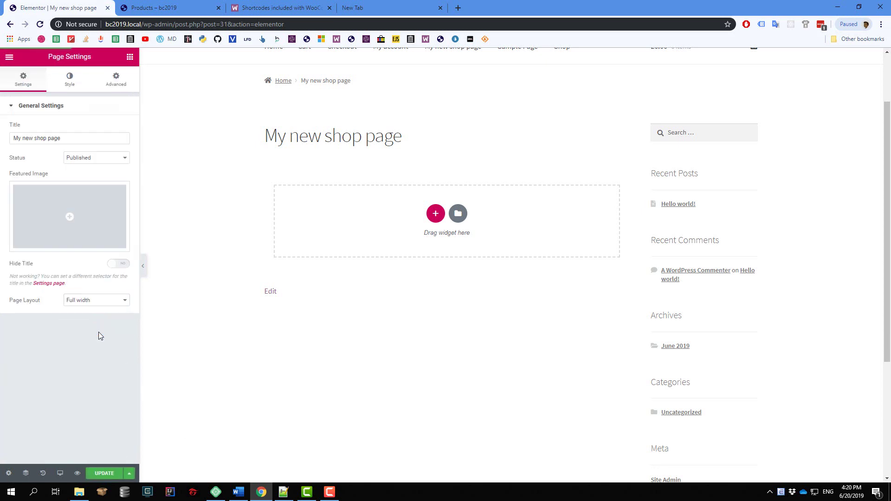
left_click(103, 473)
left_click_drag(103, 473, 306, 379)
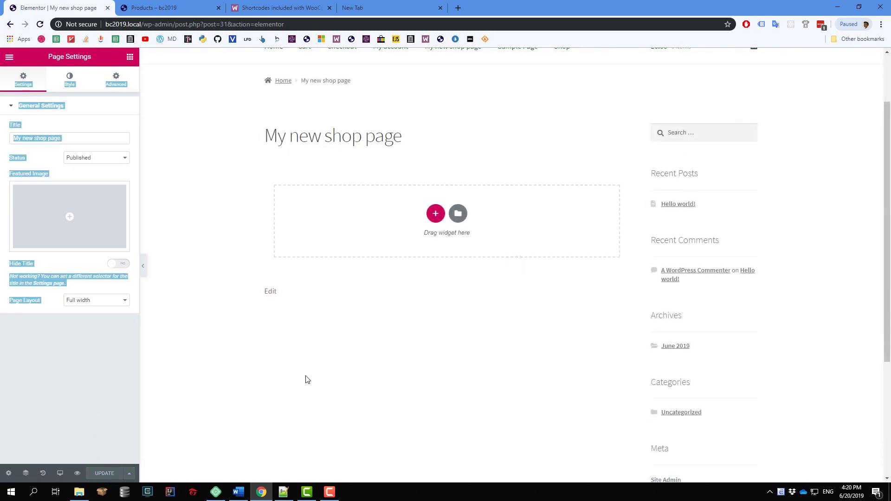
Switch the page layout back to Default and update the page.
left_click(100, 303)
left_click(12, 383)
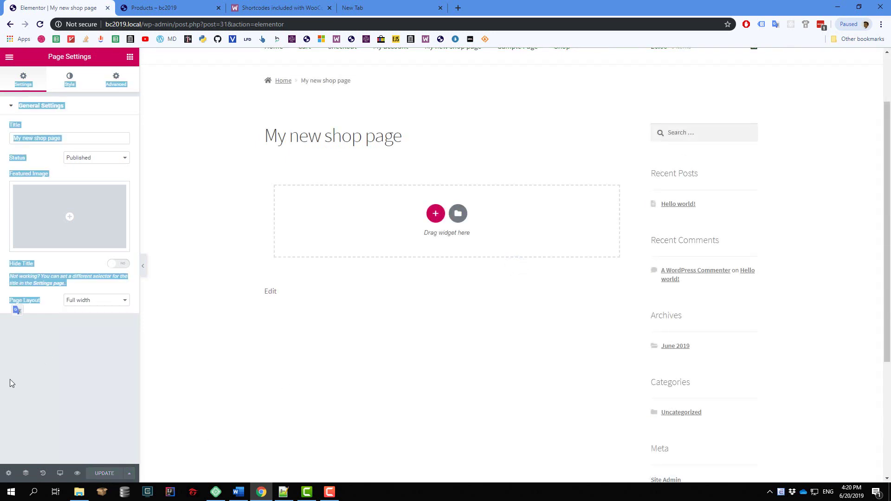
left_click(82, 303)
left_click(100, 311)
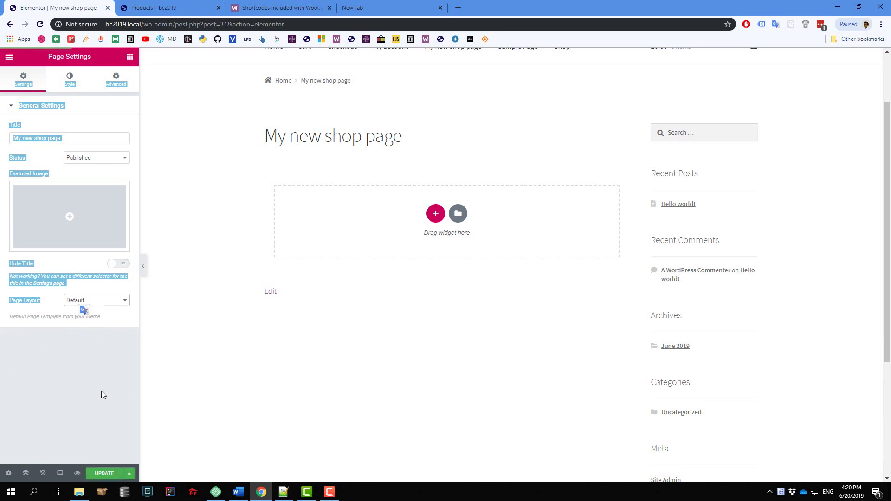
left_click(103, 473)
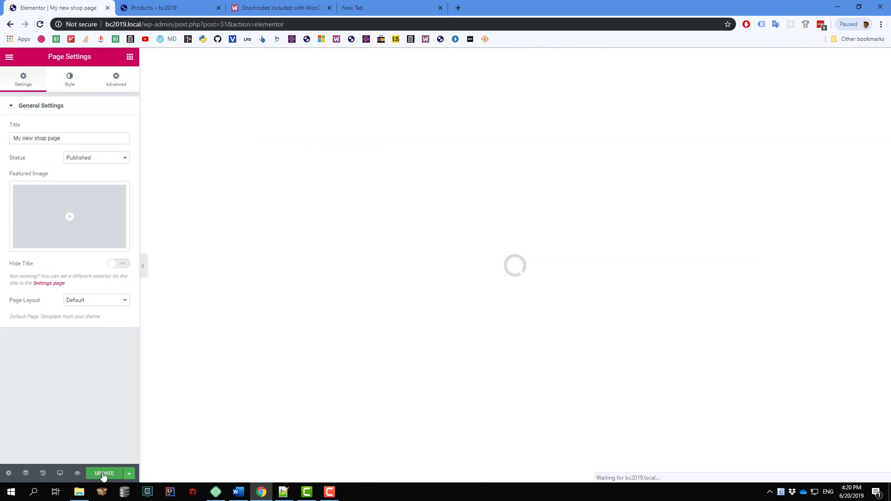
Change the page layout to Full width again and save the update.
left_click(79, 303)
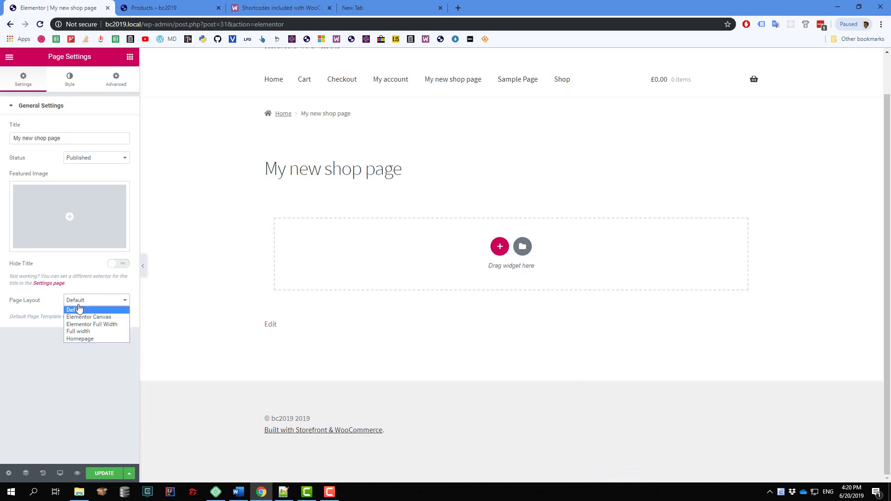
left_click(85, 331)
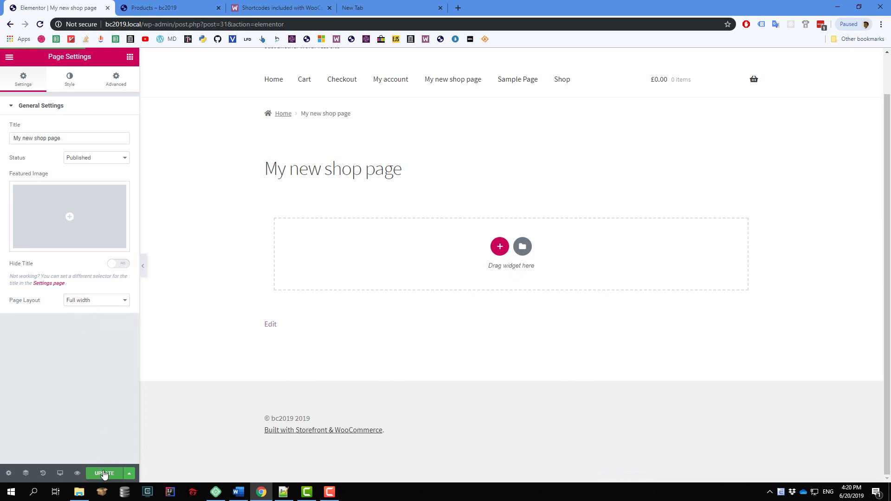
left_click(104, 473)
Add a heading widget to the empty page area with the text "Featured products".
left_click(130, 56)
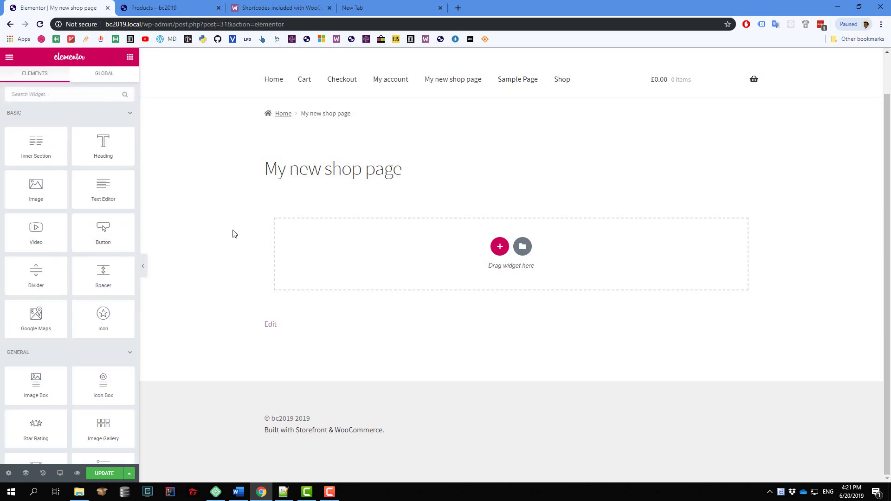
left_click_drag(103, 144, 343, 253)
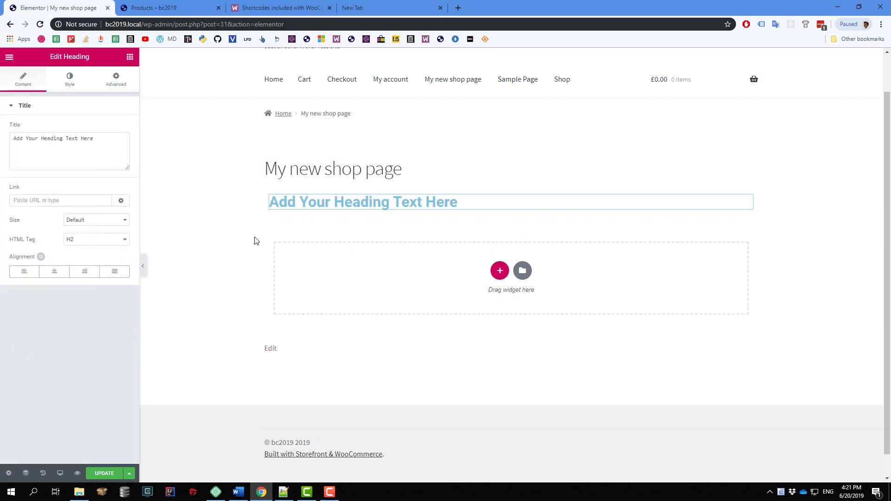
triple_click(404, 202)
type("Fre")
key("BackSpace")
key("BackSpace")
type("eatured products")
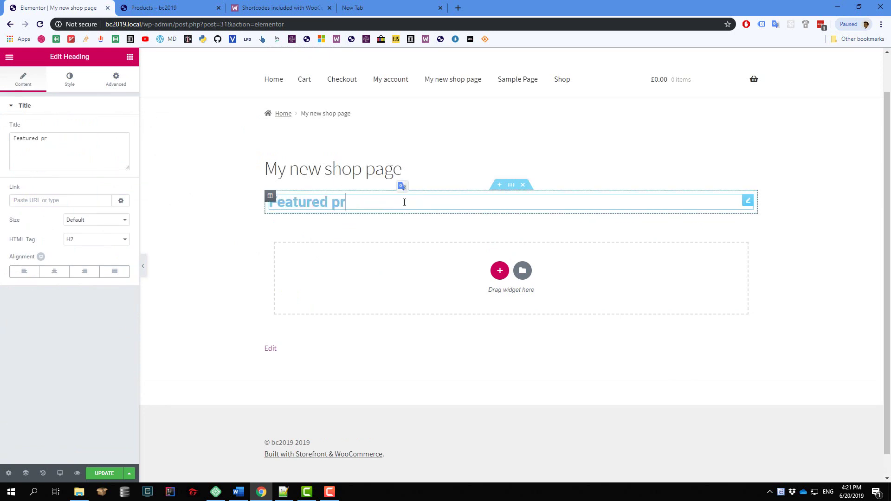
Add a second heading reading "Best sellers" in its own section below the Featured products heading.
left_click(130, 58)
left_click_drag(98, 133, 378, 277)
triple_click(408, 228)
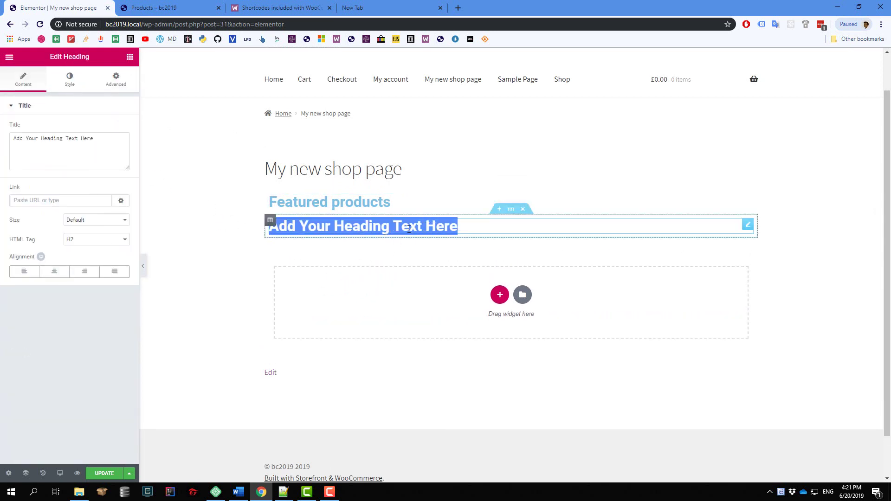
type("Best sellers")
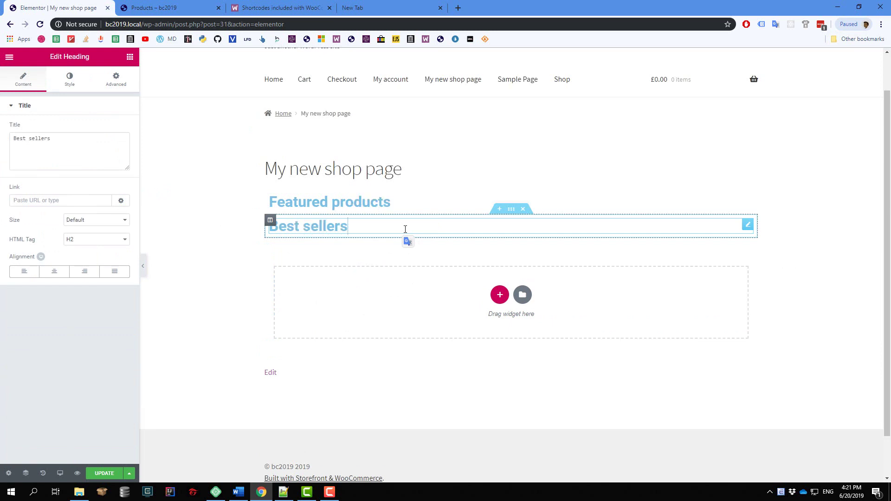
Add a third heading reading "New releases" in its own section below the Best sellers heading.
left_click(132, 60)
left_click_drag(101, 145, 387, 299)
triple_click(367, 250)
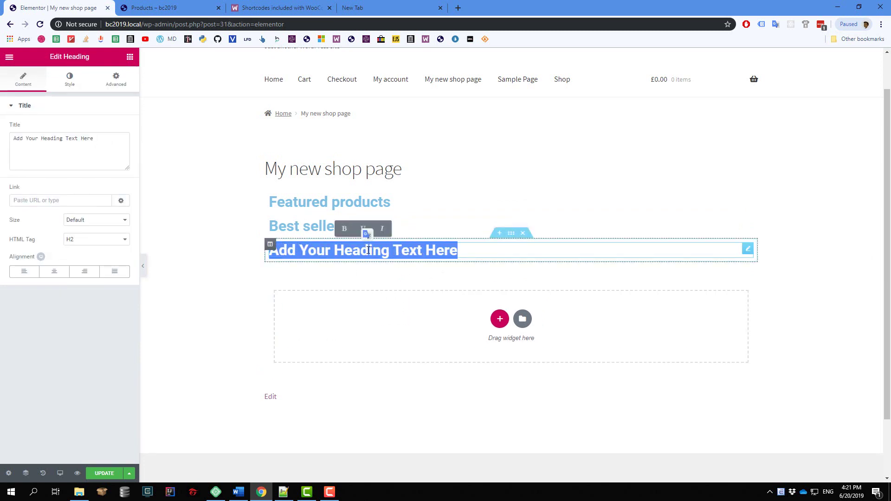
type("New releases")
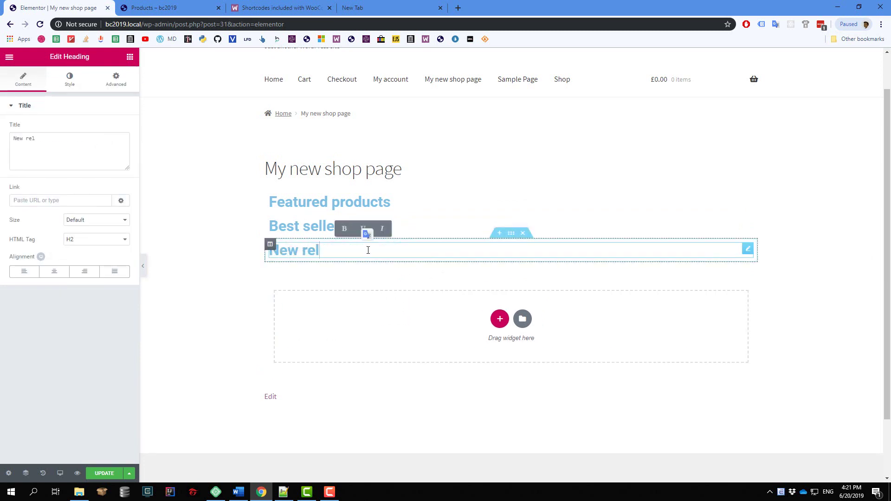
left_click(242, 299)
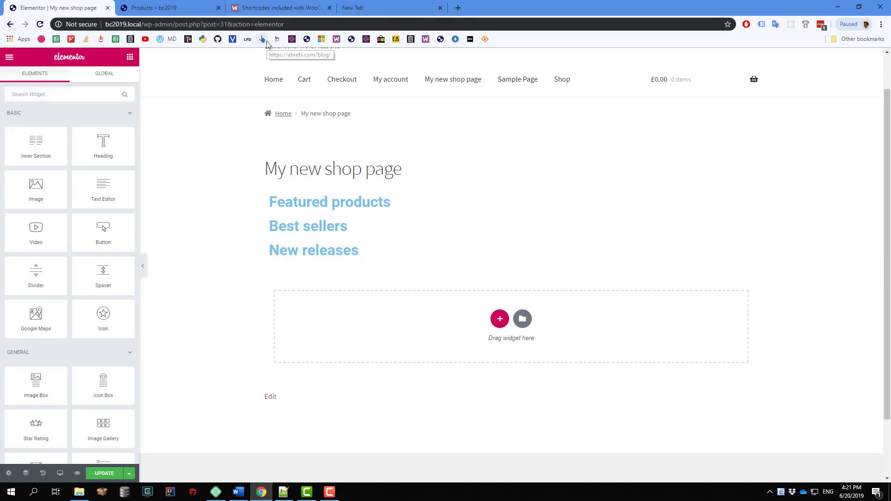
Find the [featured_products] shortcode in the Products section of the WooCommerce shortcodes documentation and copy it.
left_click(297, 7)
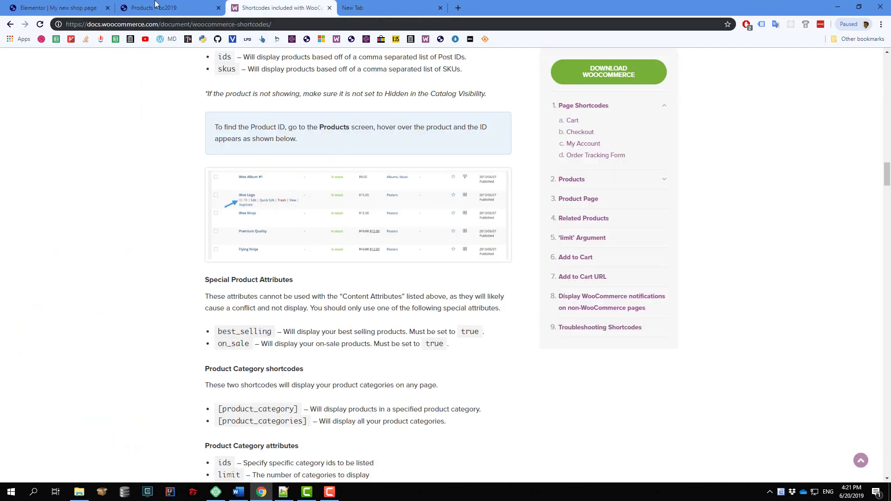
scroll(156, 120, "up", 3)
scroll(156, 120, "down", 3)
scroll(181, 156, "down", 9)
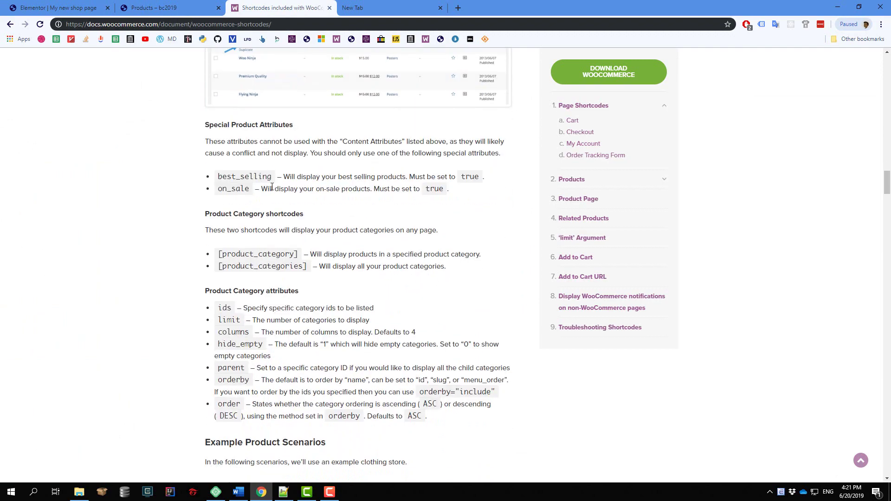
scroll(287, 161, "up", 9)
scroll(288, 160, "up", 15)
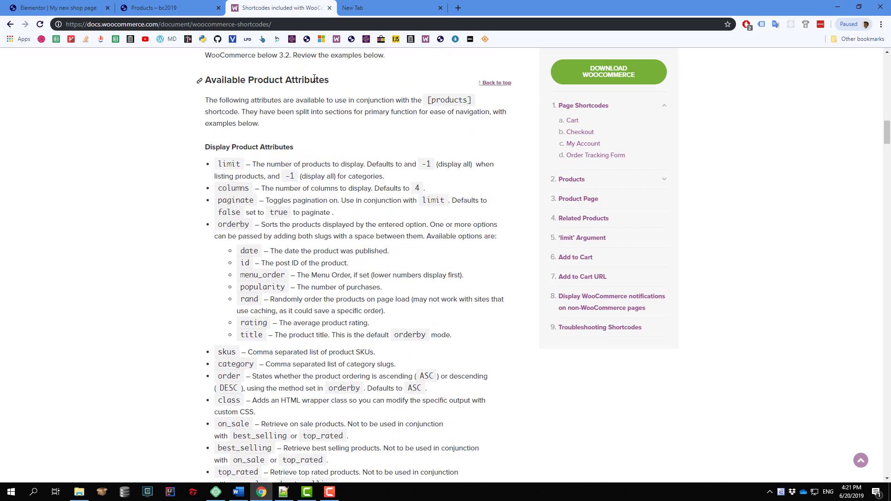
scroll(288, 160, "up", 5)
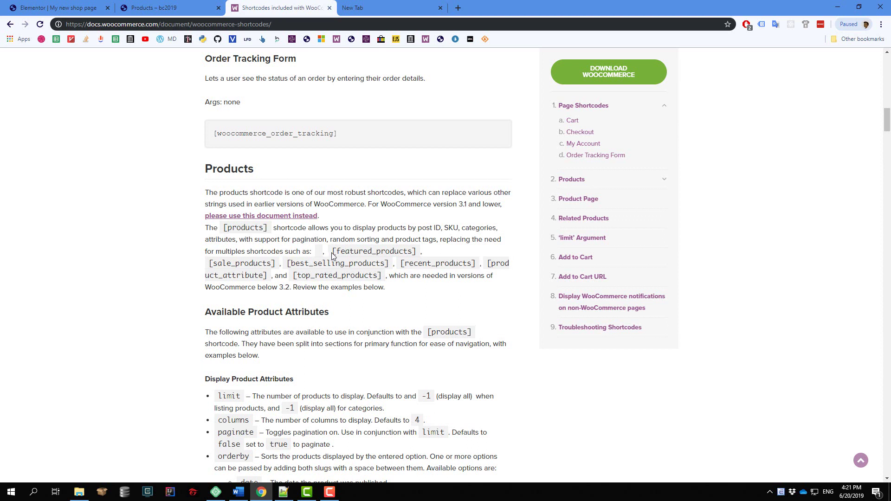
left_click_drag(367, 251, 416, 250)
key("ctrl+c")
left_click(415, 249)
left_click(333, 252)
Close the old shop page and return to editing the new page in Elementor.
left_click(185, 14)
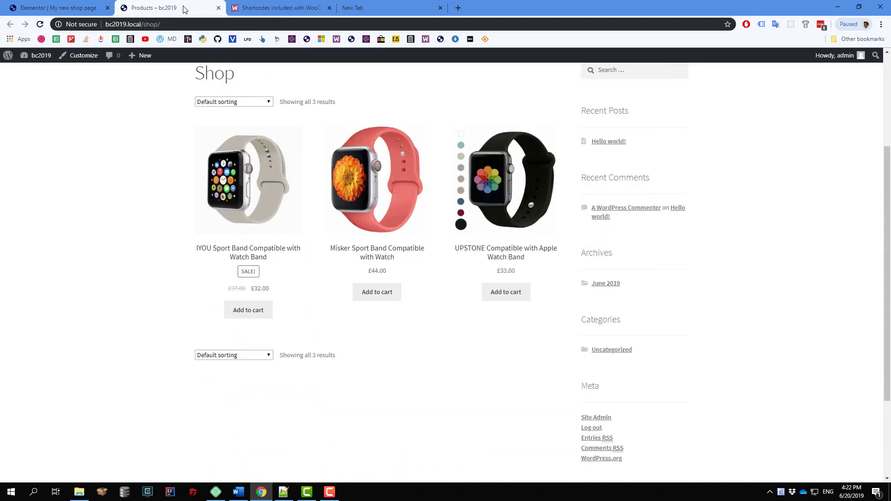
key("ctrl+shift+Tab")
left_click(218, 8)
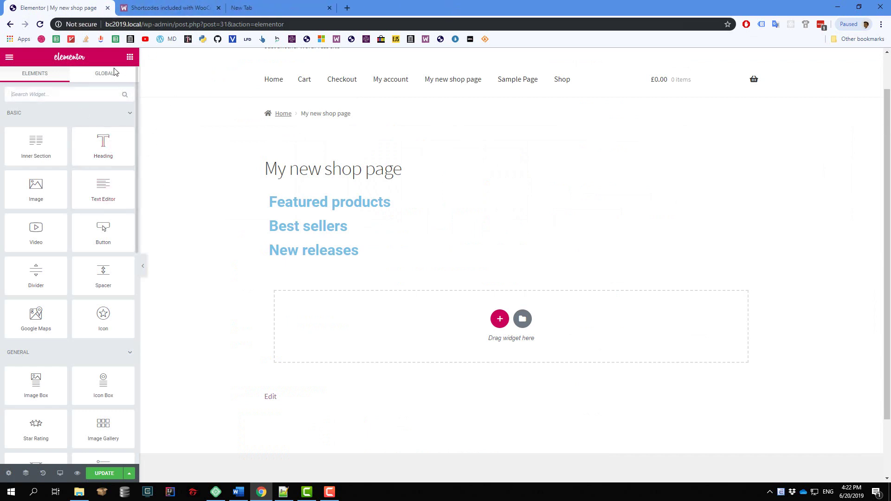
Add a Text Editor widget below the Featured products heading and replace its placeholder text with the copied [featured_products] shortcode.
left_click_drag(90, 186, 351, 218)
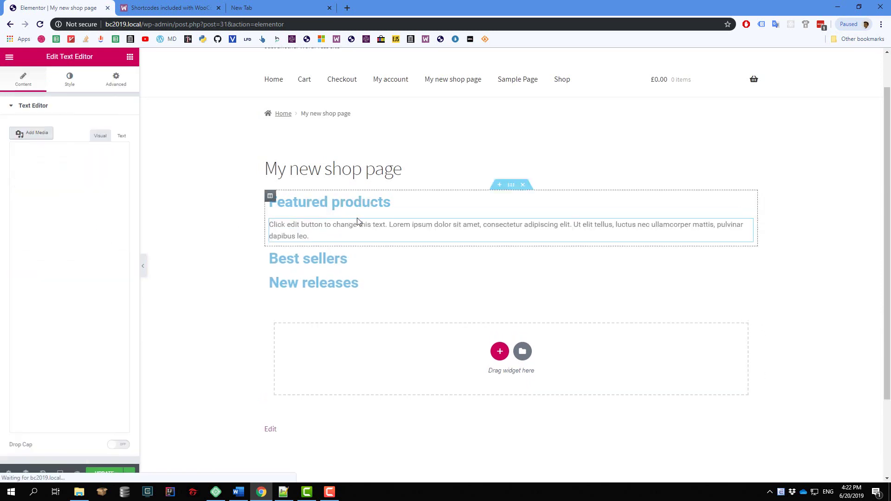
left_click(336, 233)
key("ctrl+a")
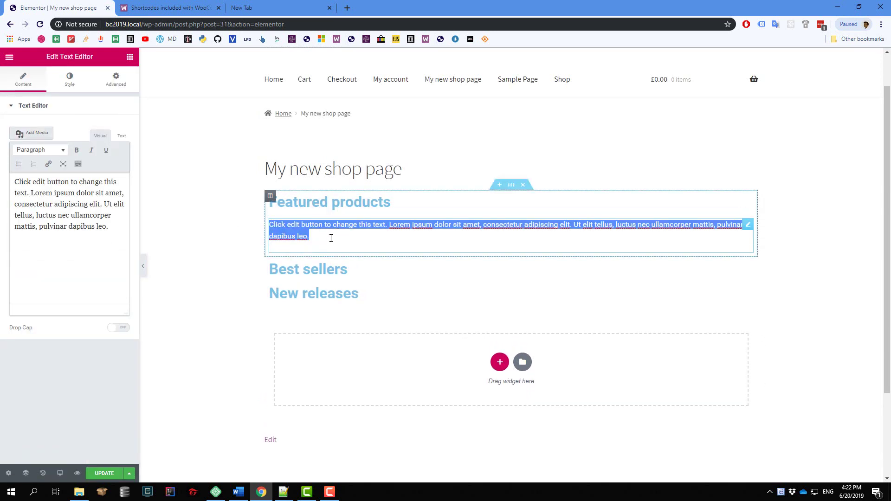
key("BackSpace")
key("ctrl+v")
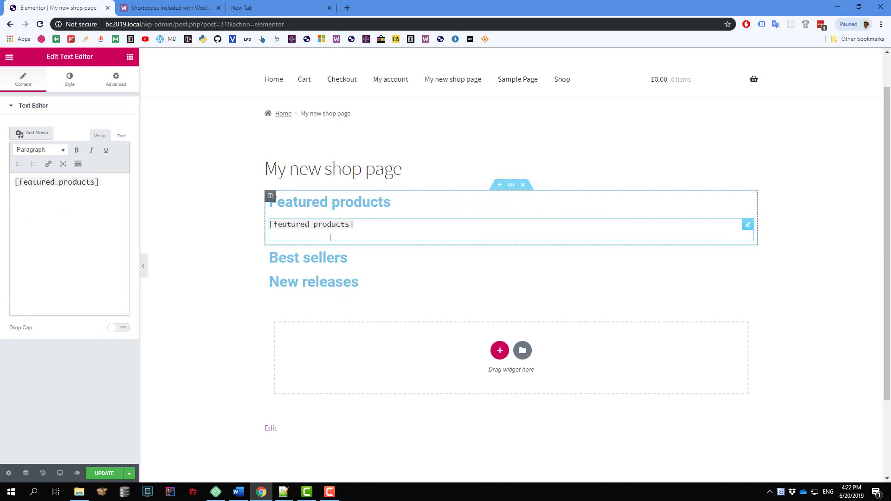
left_click(241, 239)
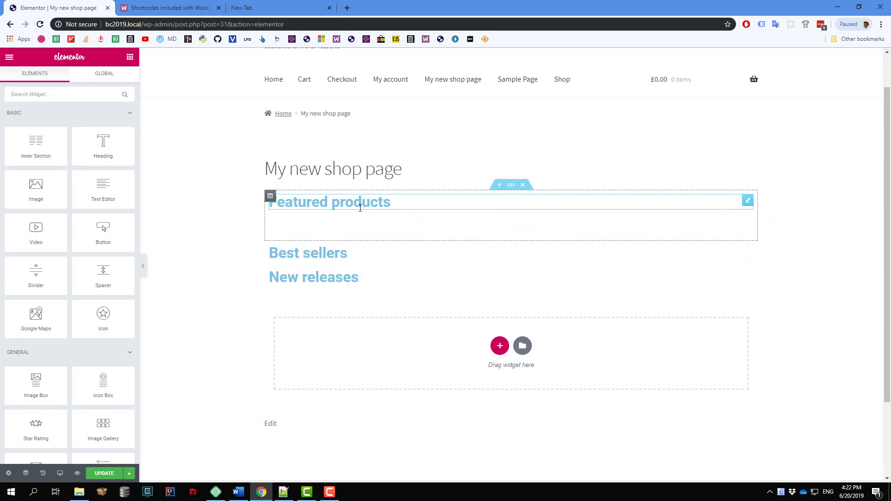
left_click(267, 9)
type("woocome")
left_click(70, 8)
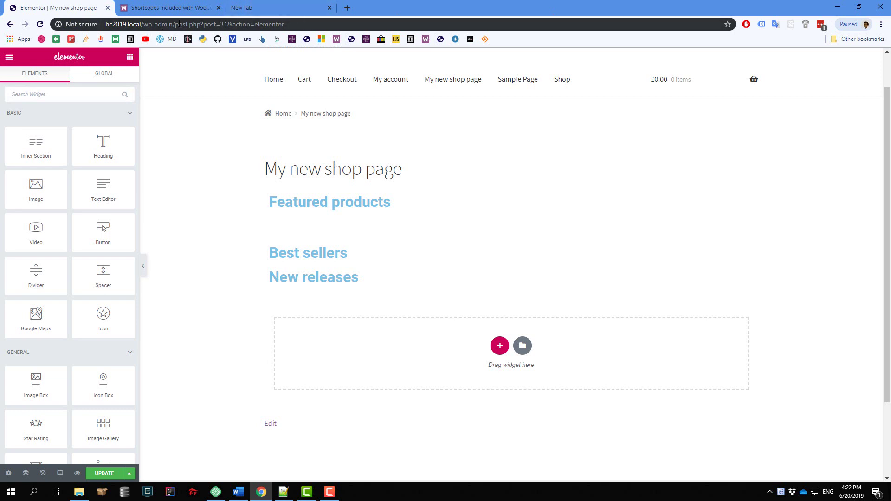
Open the WordPress admin dashboard at bc2019.local/wp-admin/ in a new browser tab, reusing that part of the editor's address.
left_click(126, 25)
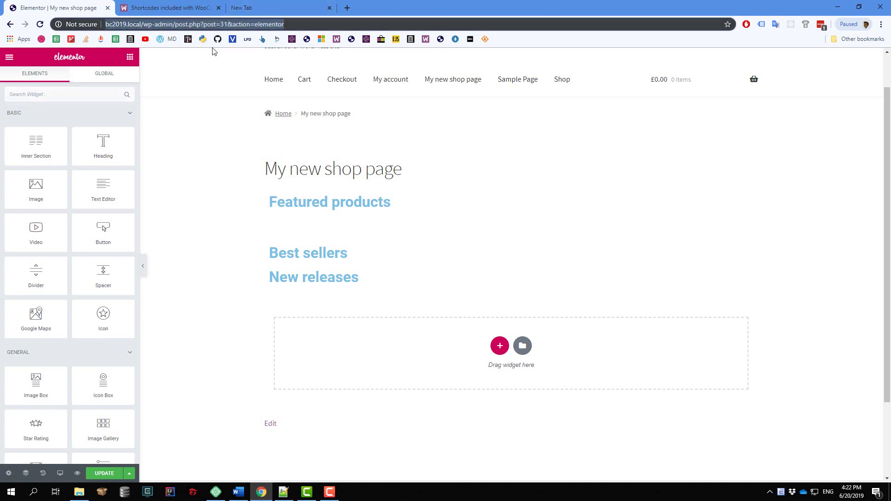
key("Home")
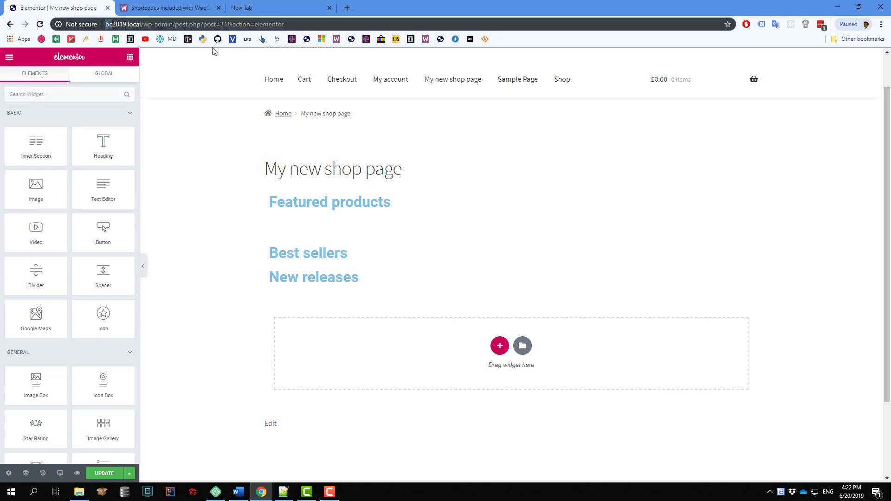
key("ctrl+shift+Right")
key("ctrl+shift+Right")
key("ctrl+shift+Right")
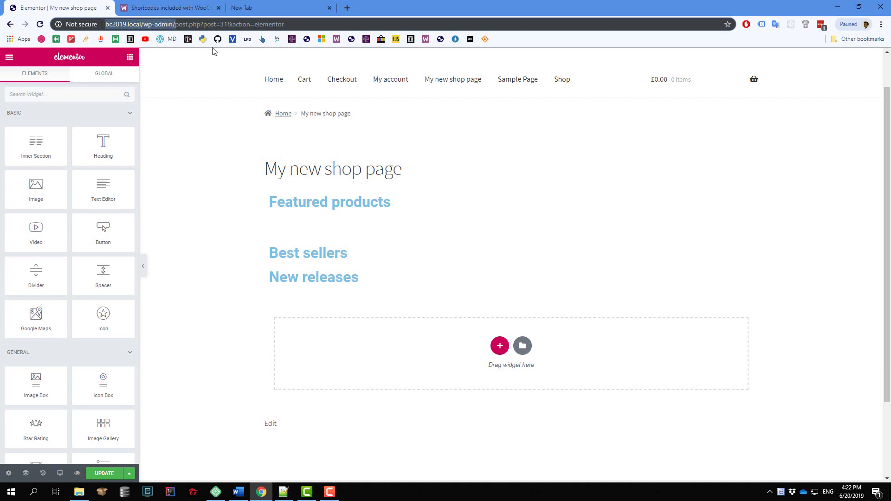
key("ctrl+c")
key("ctrl+t")
key("ctrl+v")
key("Return")
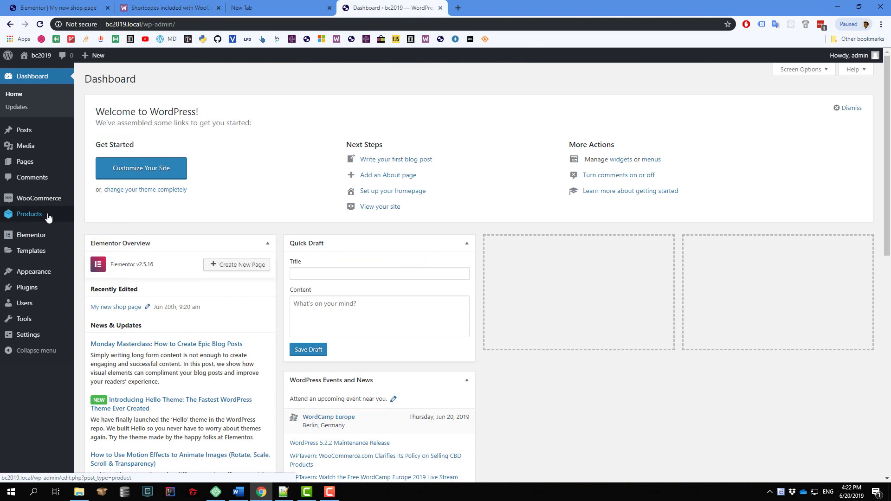
Open the store's product list and mark the Misker Sport Band and UPSTONE Apple Watch Band products as featured.
left_click(94, 213)
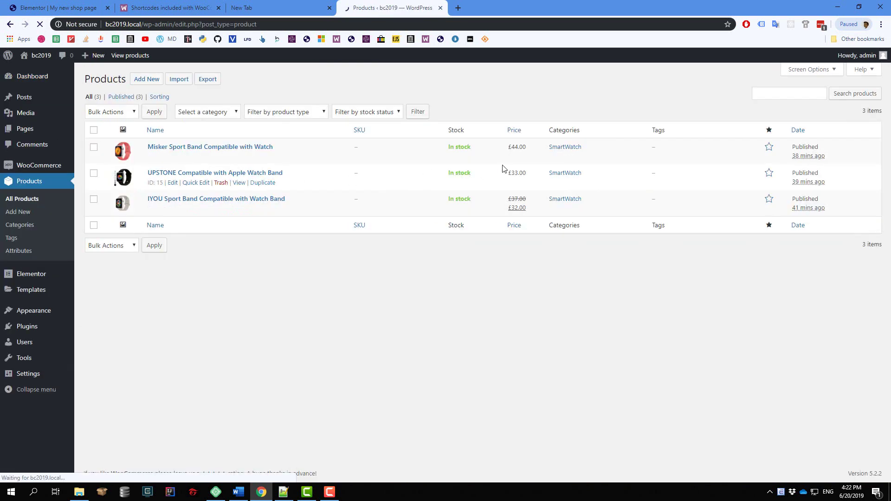
left_click(769, 149)
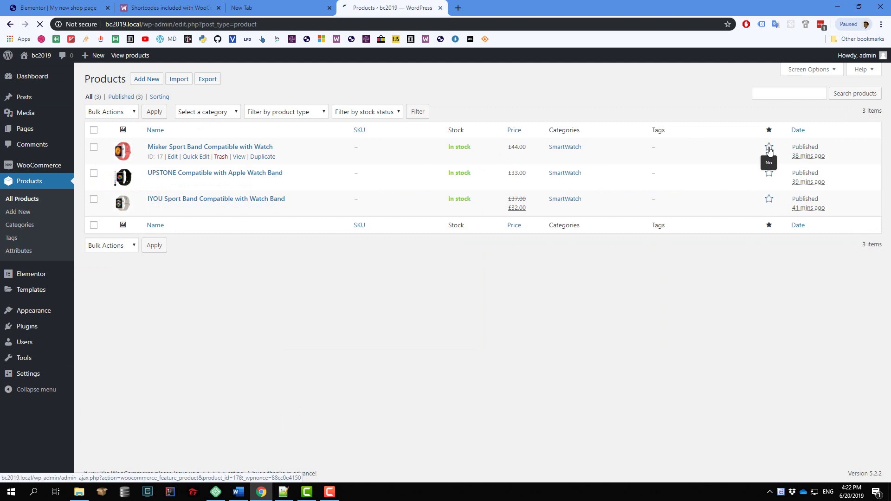
left_click(769, 174)
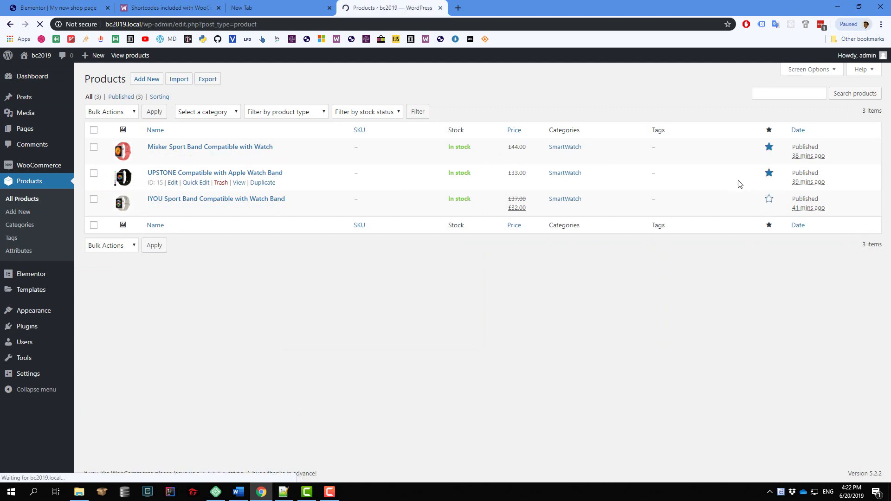
Return to the Elementor page, reload the preview of the [featured_products] text block and check the products it displays.
left_click(70, 9)
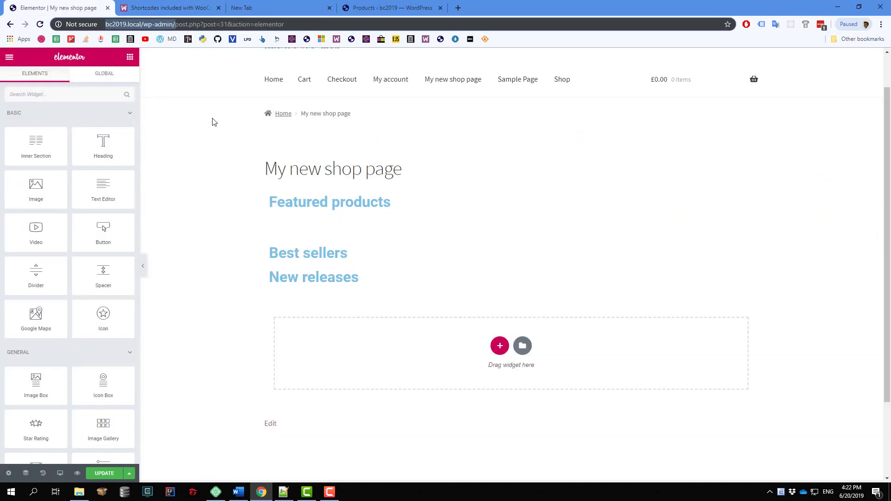
left_click(376, 230)
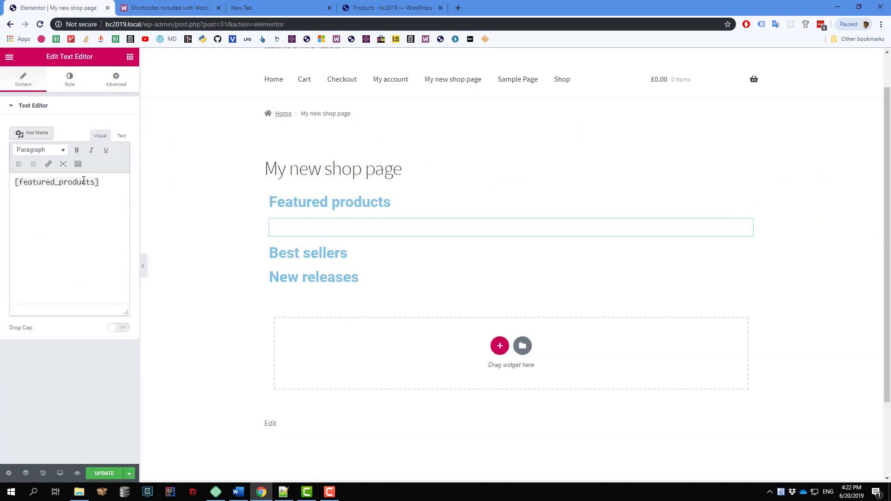
left_click(247, 232)
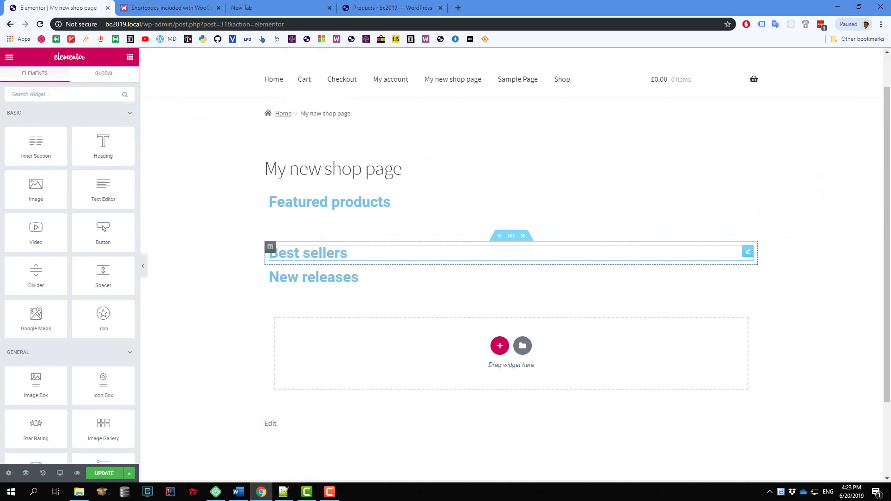
left_click(427, 231)
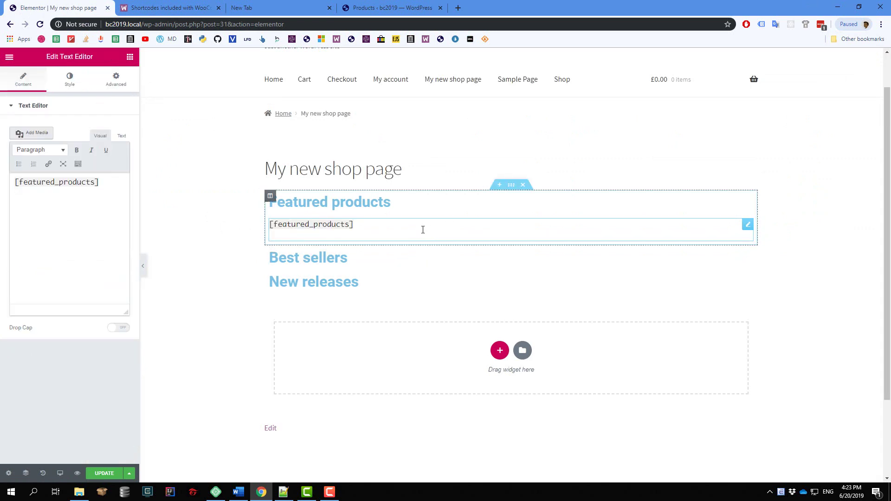
left_click(227, 247)
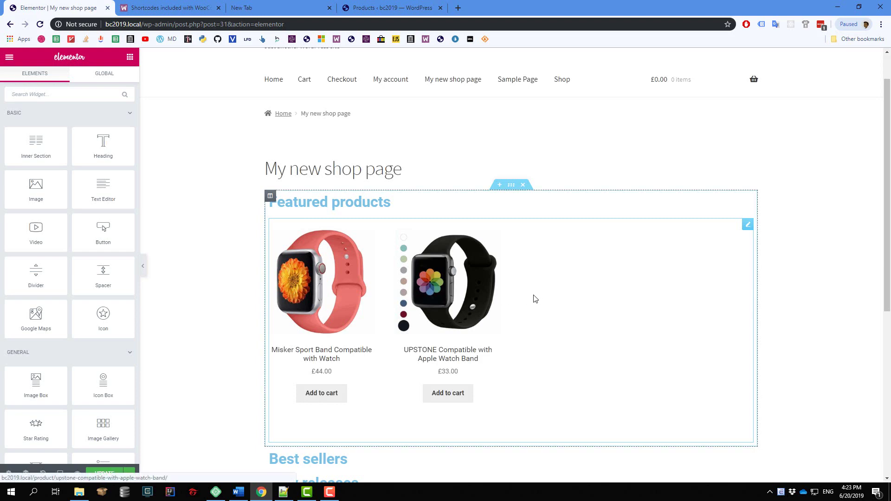
scroll(508, 275, "down", 4)
scroll(481, 278, "up", 4)
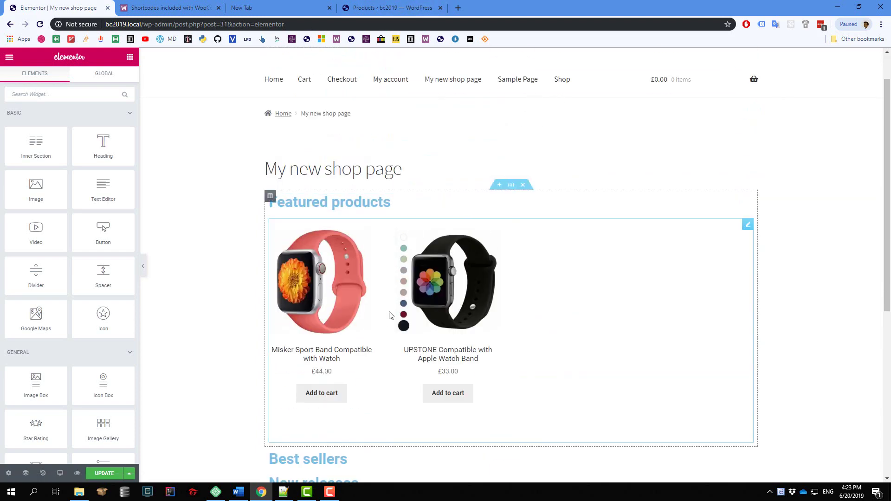
scroll(384, 332, "down", 5)
Copy best_selling_products from the WooCommerce shortcodes documentation, enclose it in square brackets in the blank tab's address bar, and copy the result.
left_click(385, 9)
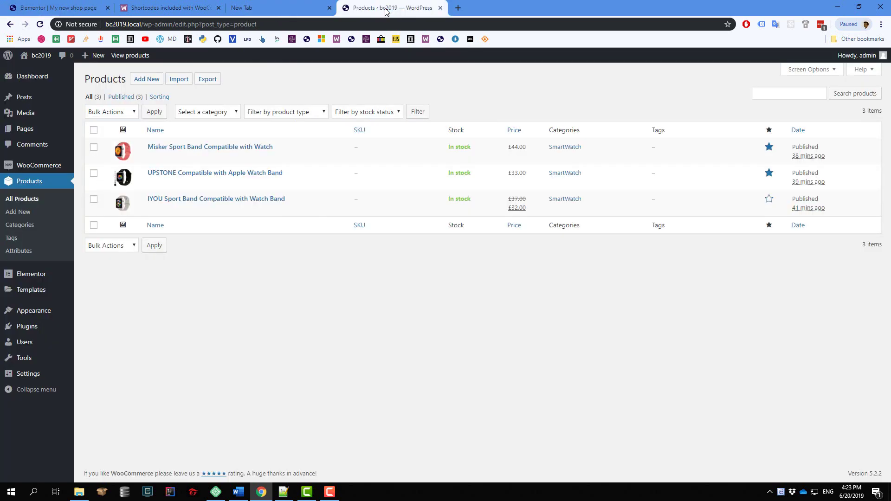
left_click(167, 7)
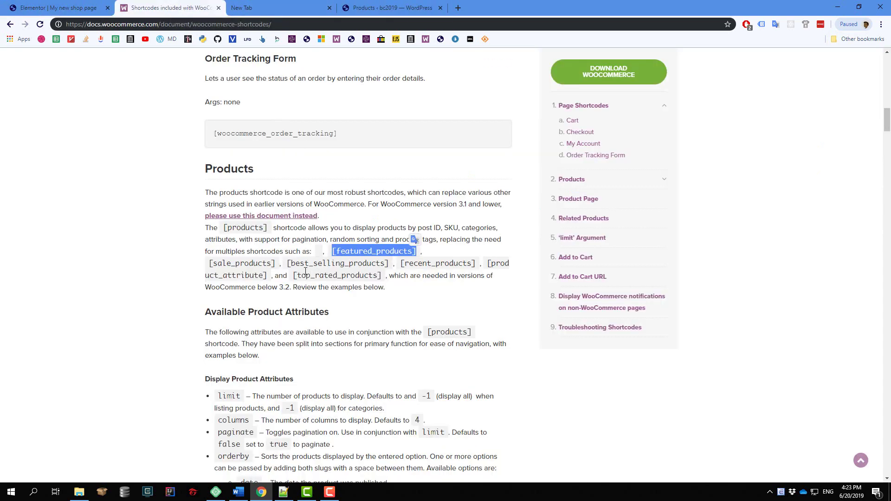
double_click(365, 264)
left_click(58, 10)
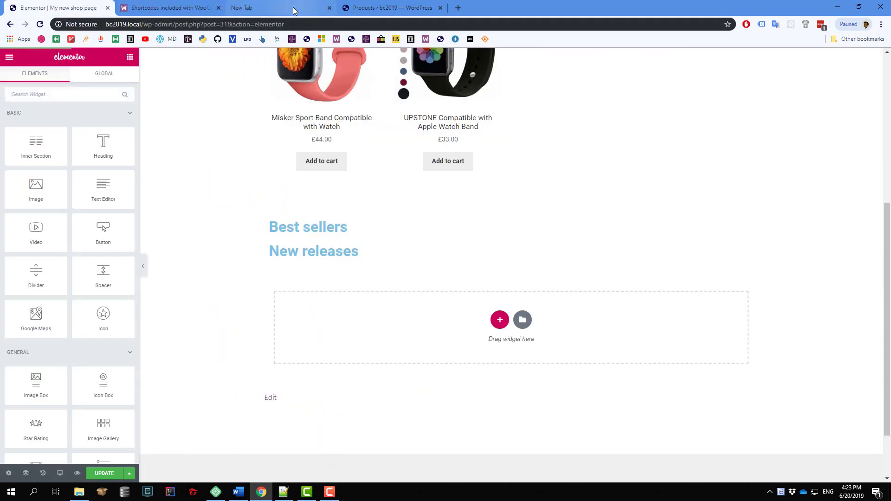
left_click(293, 8)
type("woocome")
key("ctrl+a")
key("ctrl+v")
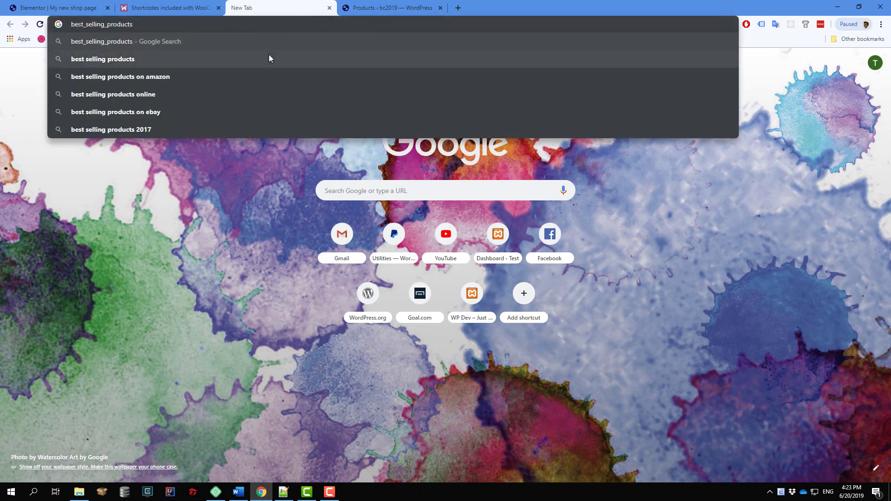
key("ctrl+a")
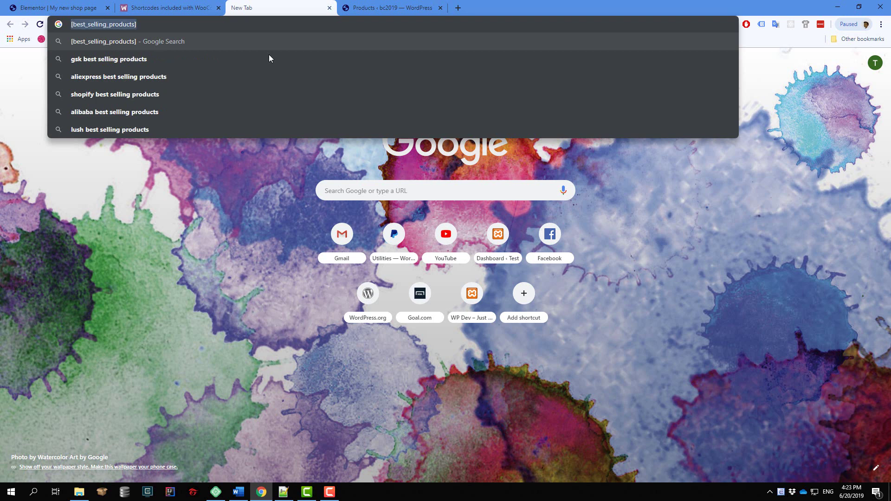
Add a Text Editor widget below the Best sellers heading in Elementor and replace its placeholder text with the [best_selling_products] shortcode.
left_click(53, 6)
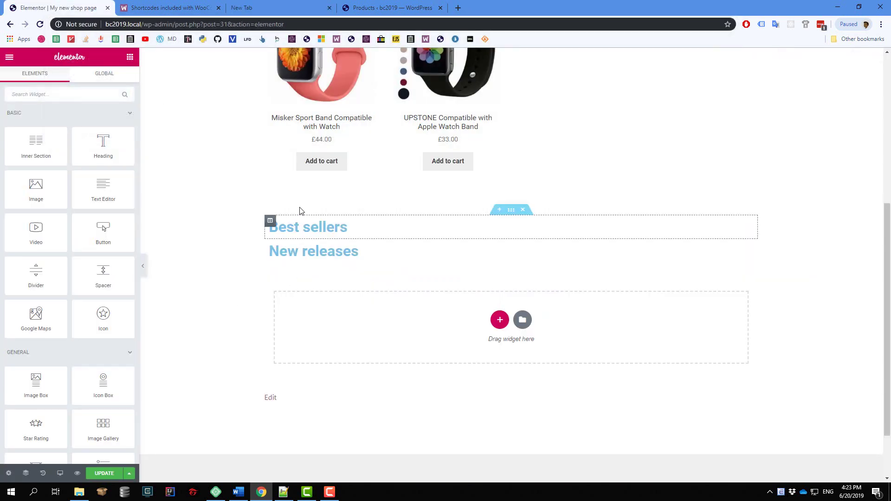
left_click_drag(105, 194, 344, 228)
left_click(481, 258)
key("ctrl+a")
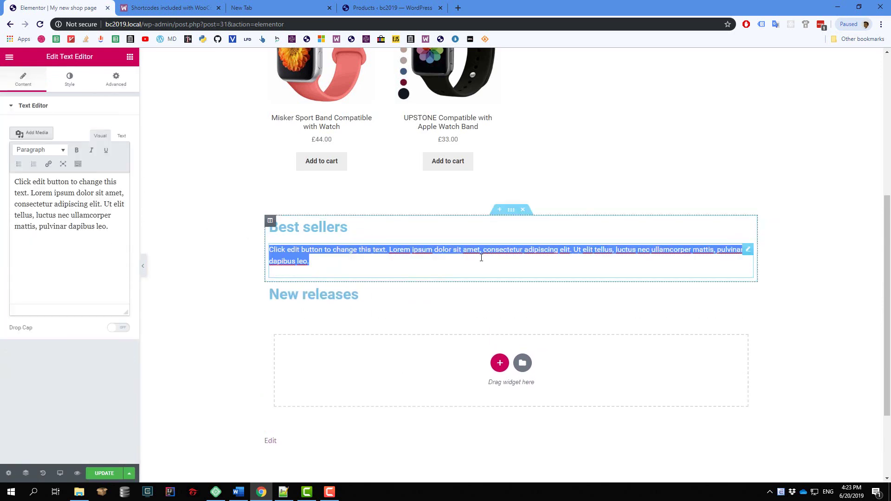
key("ctrl+v")
left_click(222, 264)
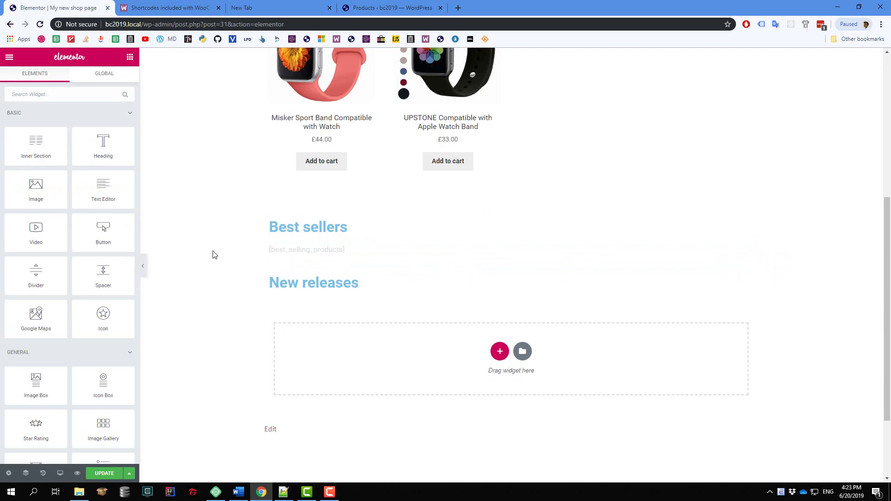
Add columns=2 to the [best_selling_products] shortcode in the Best sellers section and render the result.
scroll(407, 229, "down", 3)
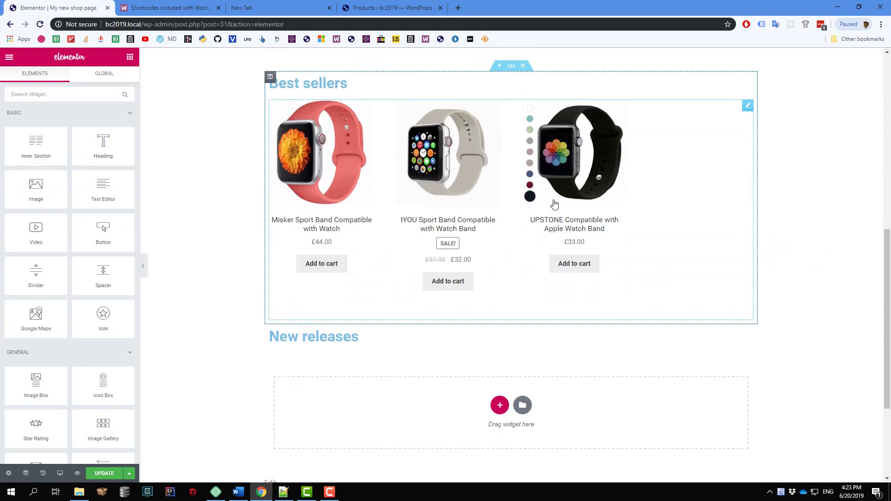
scroll(519, 223, "up", 3)
scroll(513, 277, "down", 2)
scroll(513, 277, "down", 1)
scroll(471, 199, "up", 3)
scroll(485, 167, "down", 3)
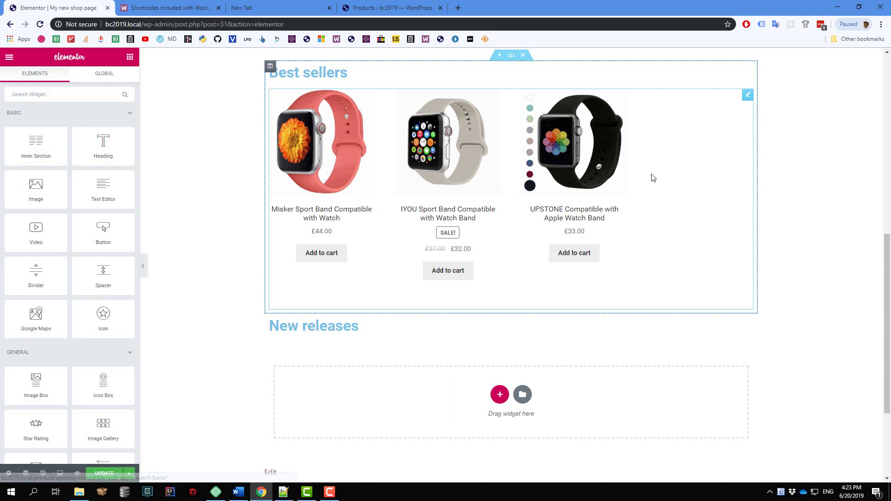
left_click(697, 155)
left_click(92, 182)
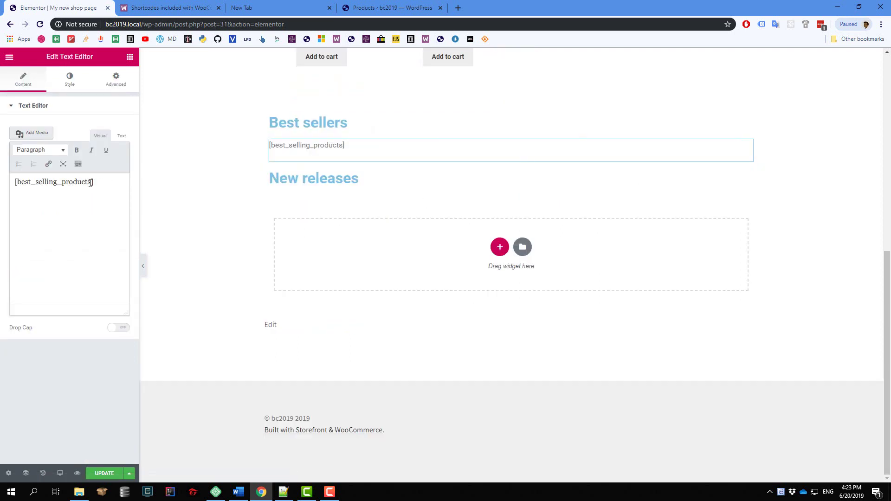
type("columns=2")
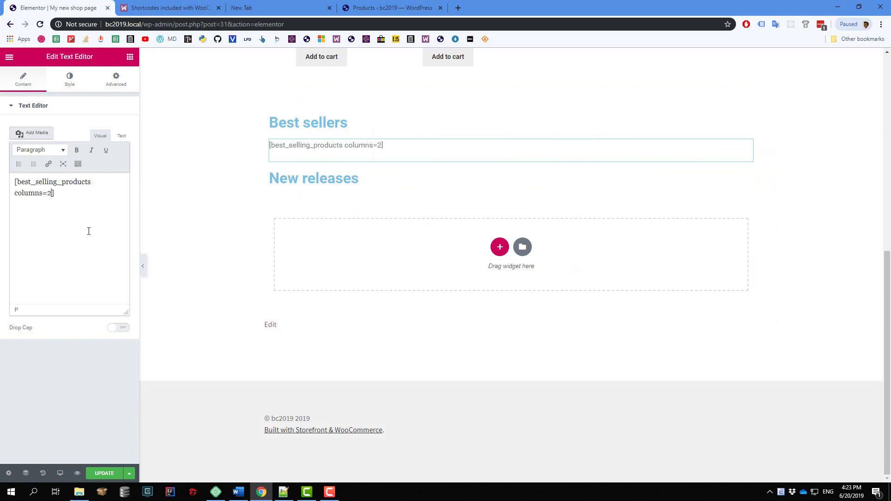
left_click(199, 244)
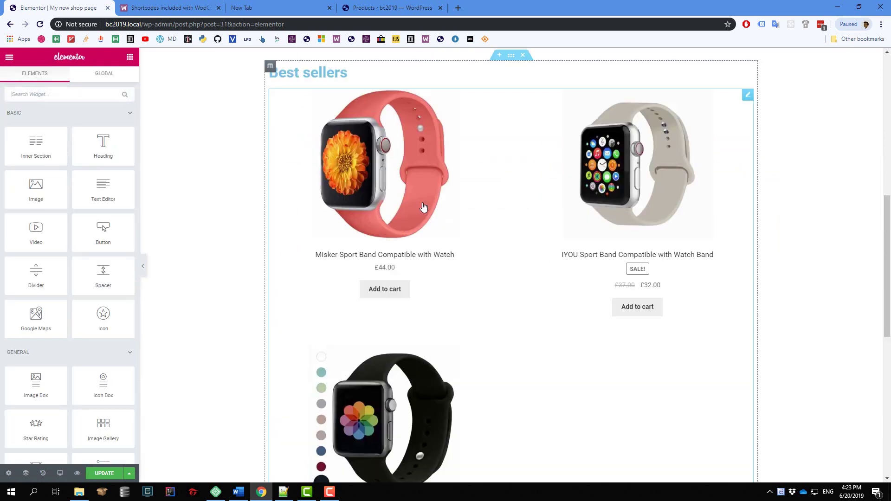
Change the Best sellers shortcode to [best_selling_products columns=3] and render the products in the preview.
scroll(603, 232, "down", 2)
scroll(417, 195, "up", 5)
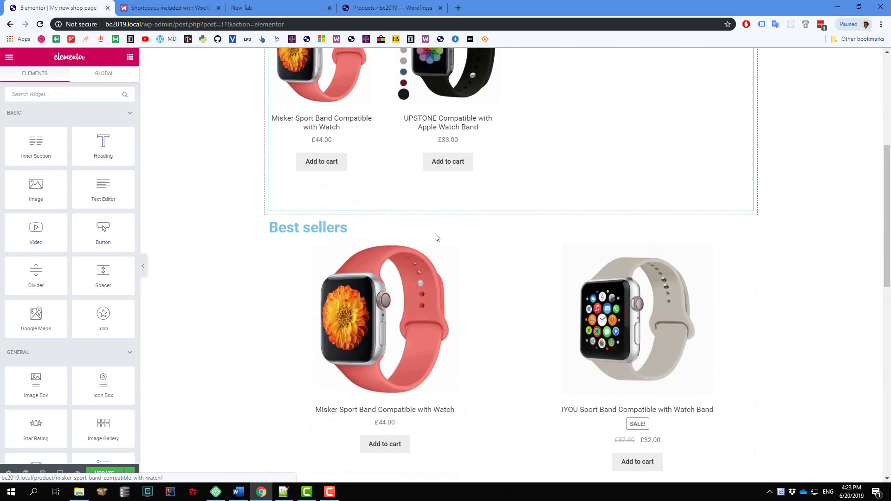
scroll(510, 320, "down", 3)
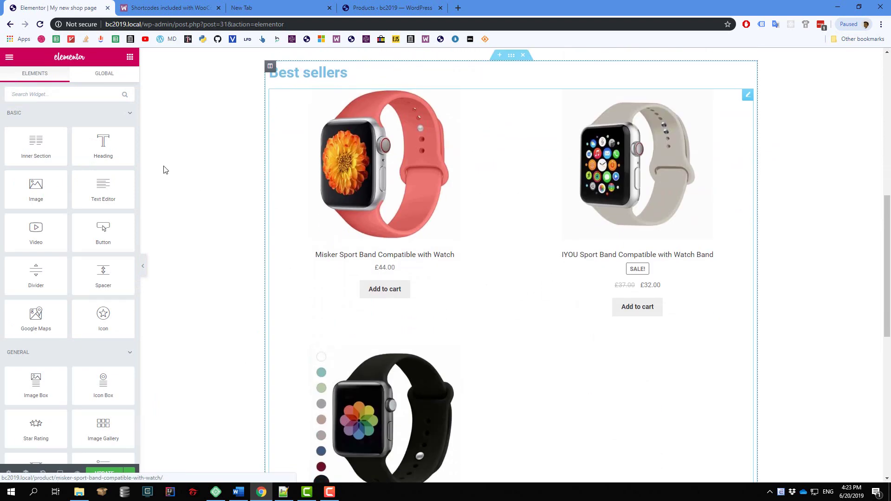
left_click(279, 203)
left_click(56, 204)
key("BackSpace")
type("3")
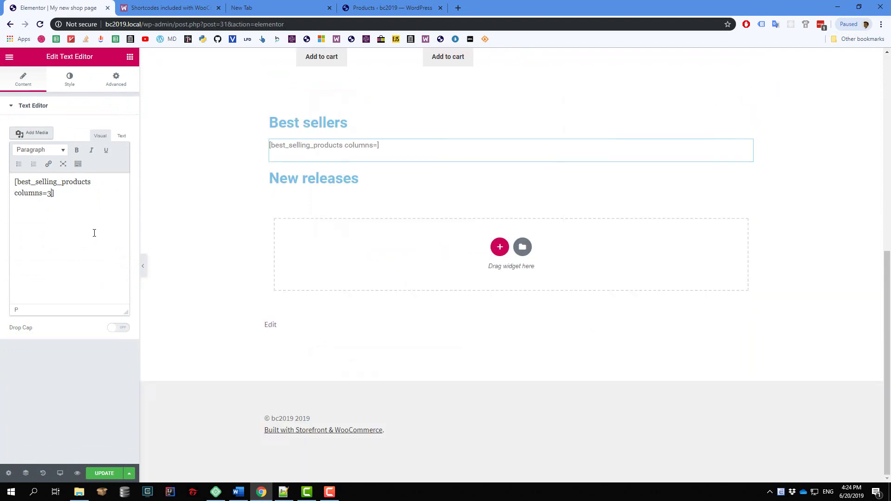
left_click(212, 218)
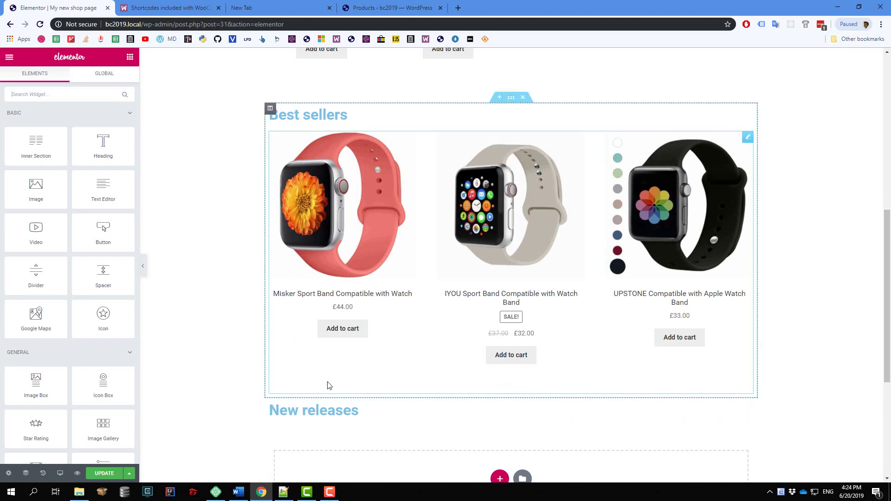
Look through the WooCommerce shortcodes documentation for attributes that can filter a product list.
left_click(199, 6)
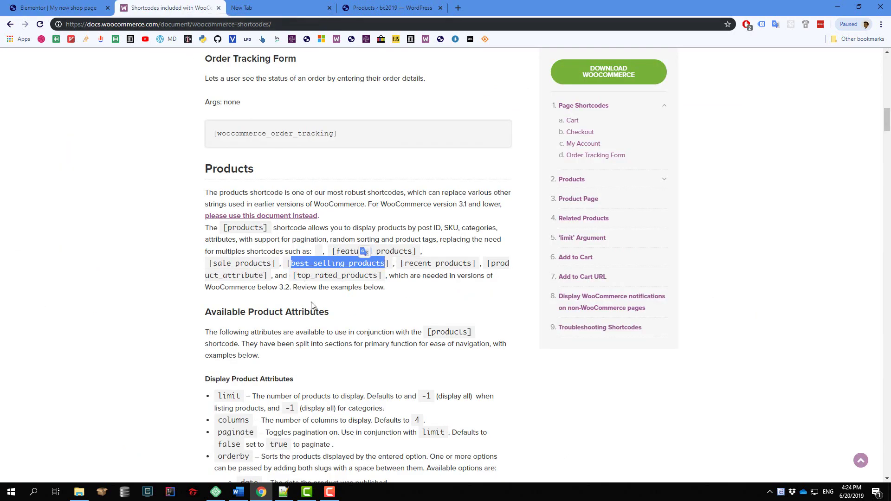
scroll(310, 302, "down", 2)
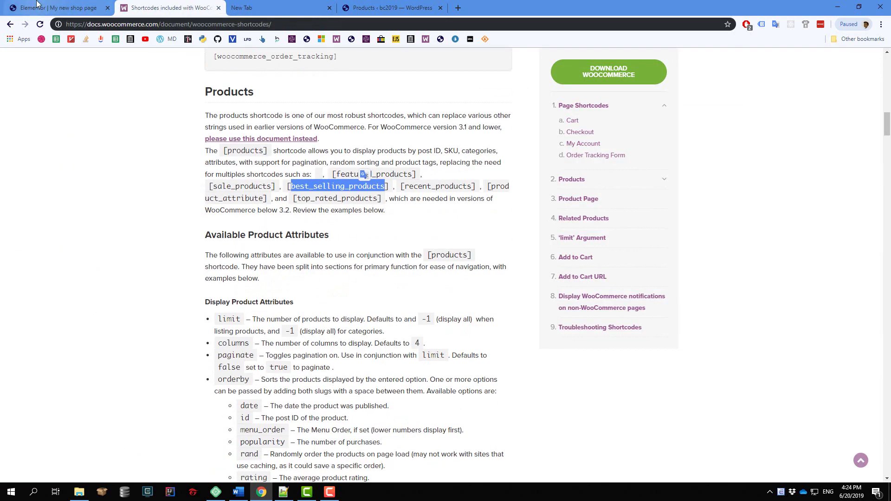
left_click(65, 7)
left_click(252, 5)
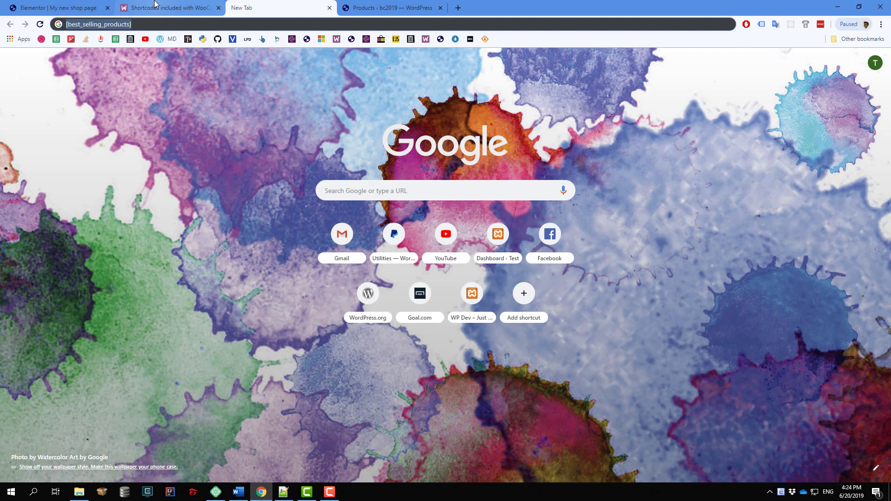
left_click(172, 8)
scroll(330, 246, "down", 3)
scroll(379, 300, "down", 9)
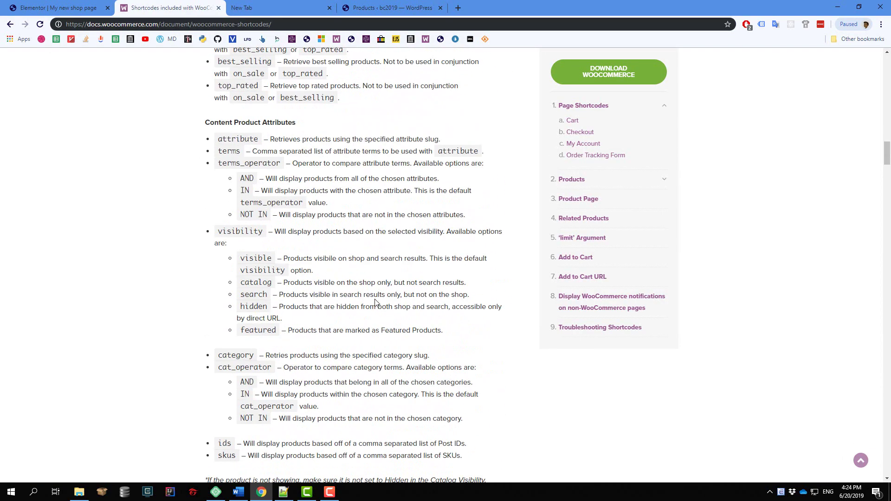
scroll(376, 301, "down", 2)
scroll(375, 302, "up", 10)
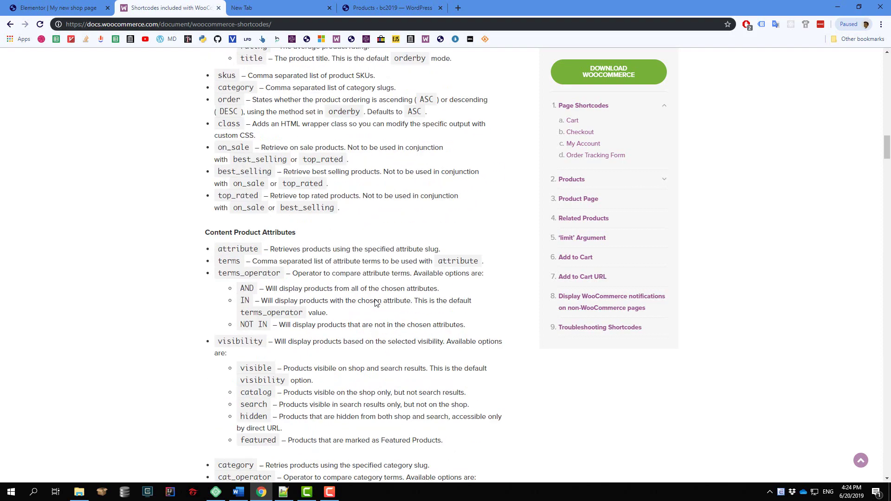
scroll(375, 298, "up", 5)
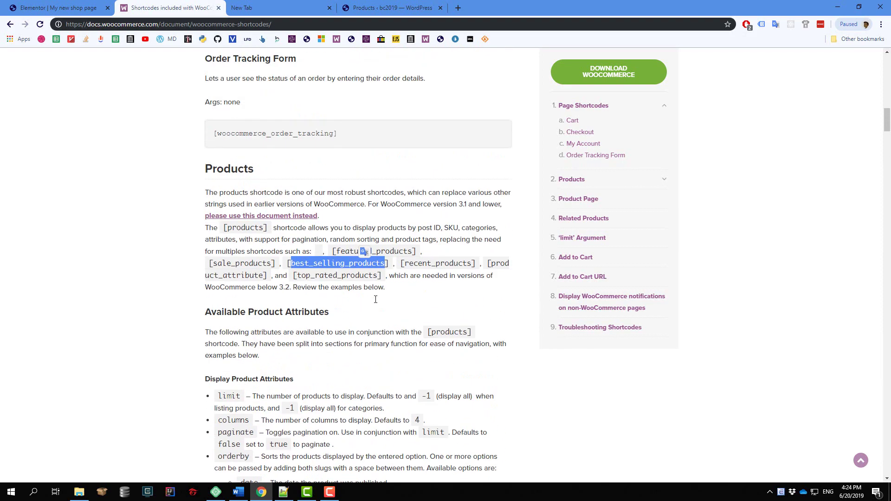
Search the shortcodes documentation for category and find the category attribute under Display Product Attributes.
key("ctrl+f")
type("cv")
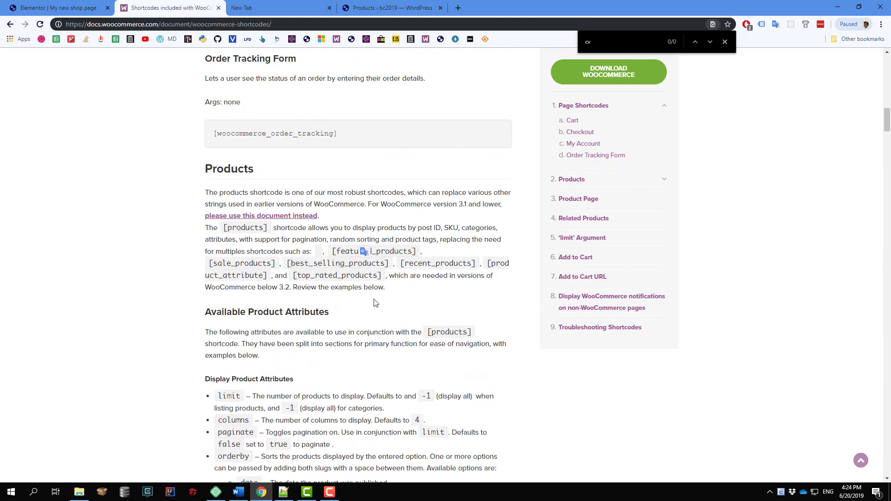
key("BackSpace")
key("BackSpace")
type("category")
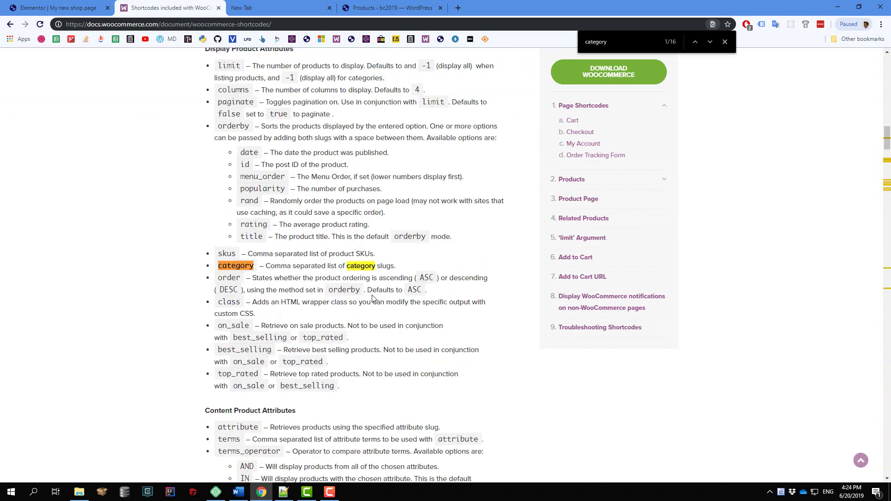
scroll(261, 263, "up", 3)
scroll(245, 251, "down", 3)
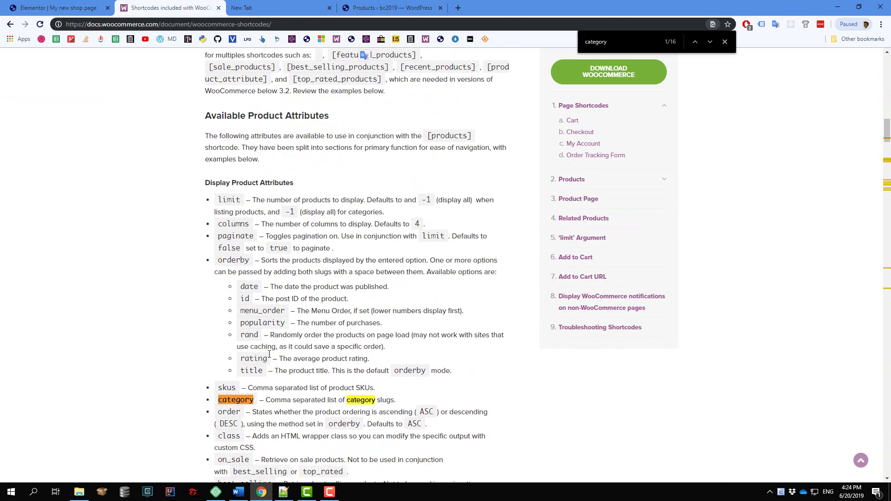
double_click(238, 268)
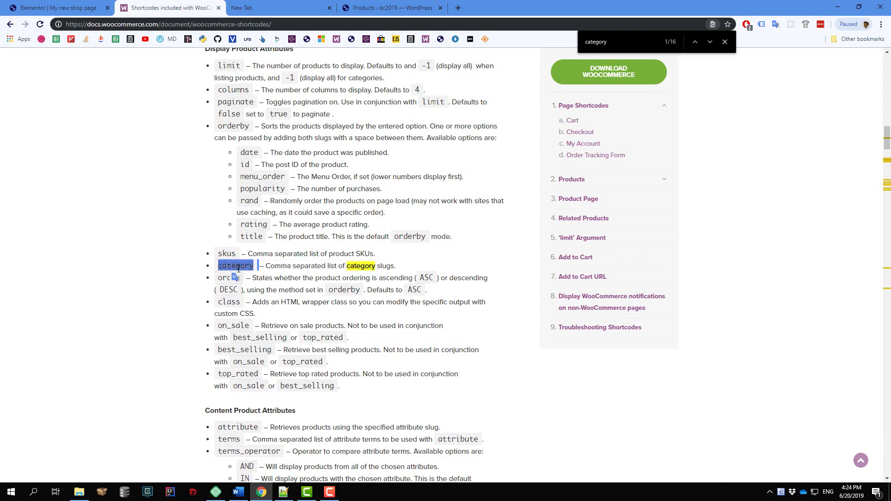
left_click(262, 264)
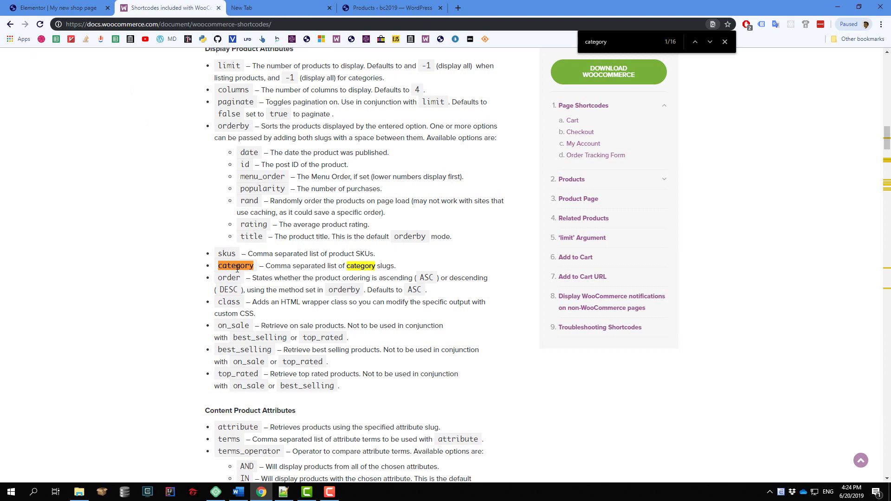
Create a WooCommerce product category named New Release in the WordPress admin.
left_click(65, 12)
left_click(392, 8)
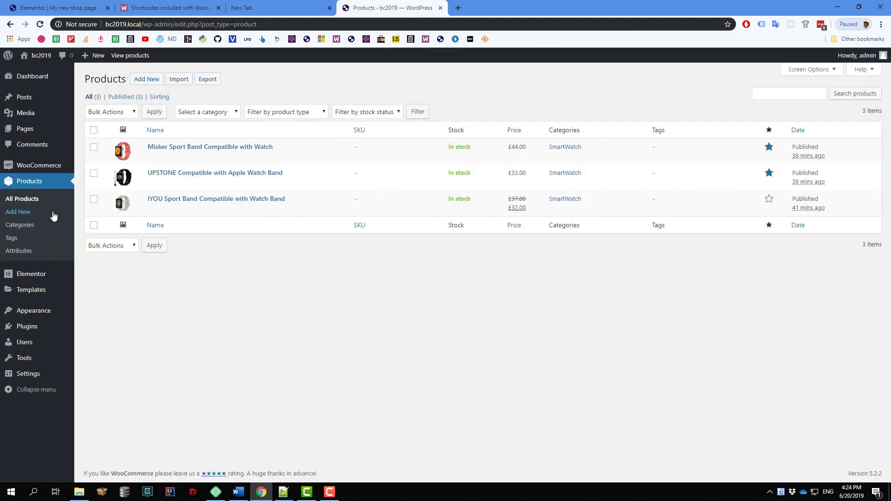
left_click(26, 225)
type("new")
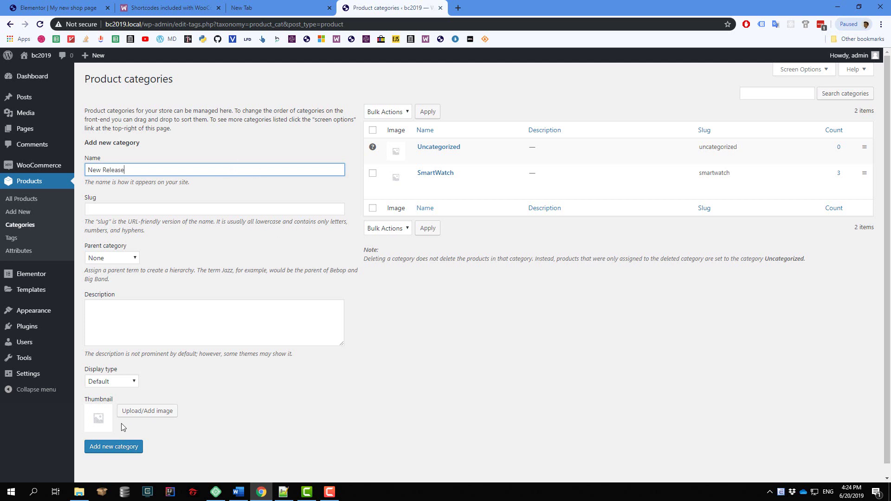
left_click(135, 448)
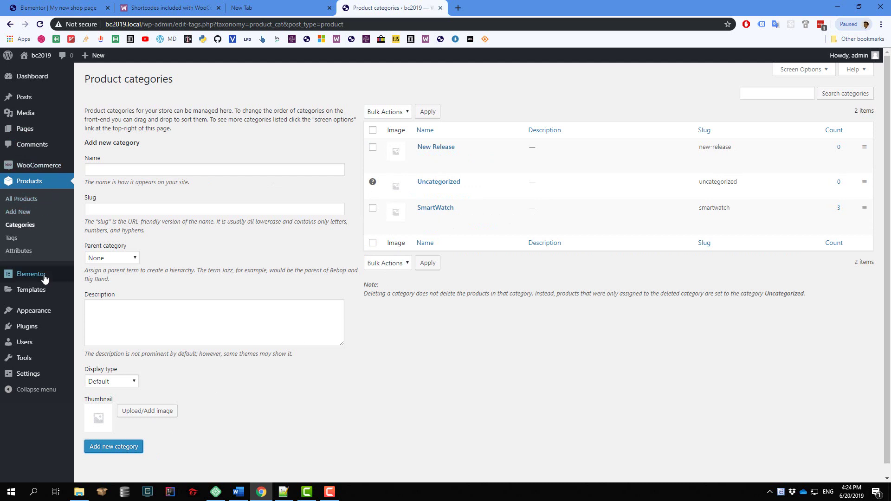
Quick-edit the Misker Sport Band product to add it to the New Release category.
left_click(33, 199)
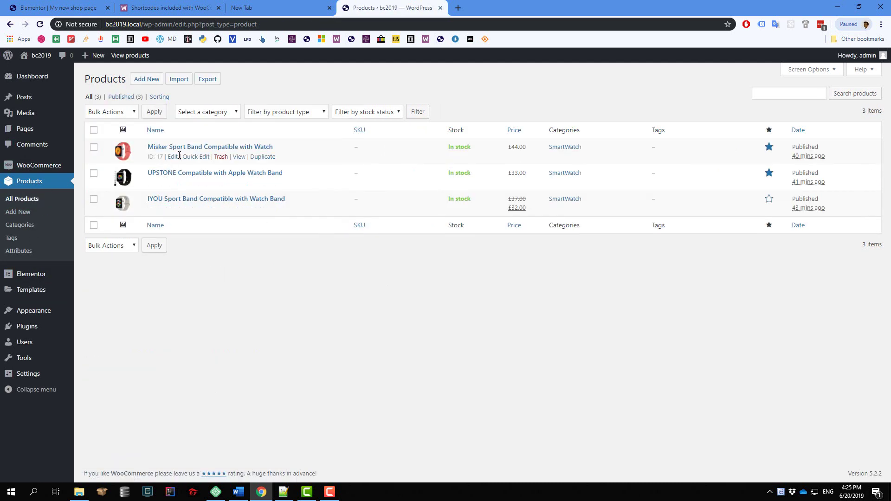
left_click(204, 157)
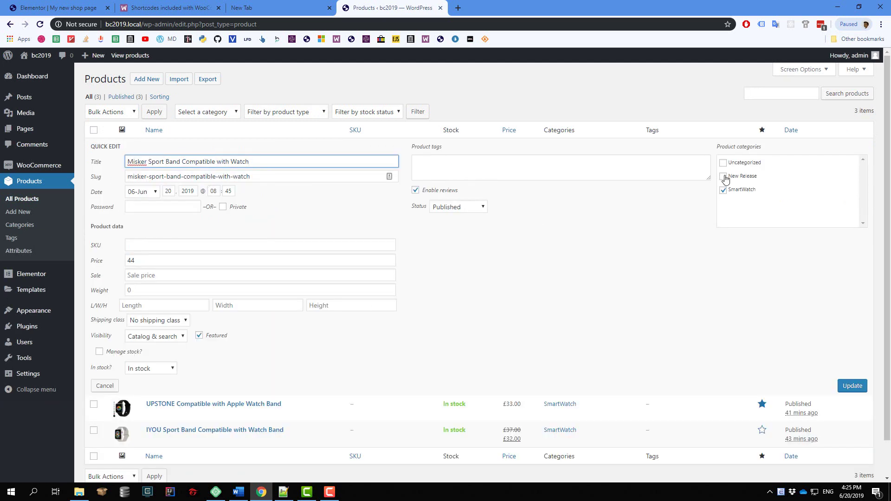
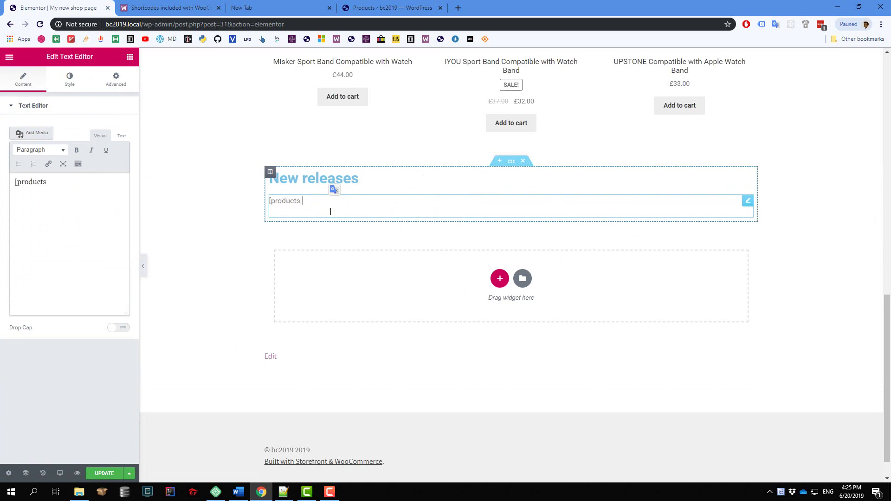
Begin the shortcode in the text widget below the New releases heading with [products category=.
type("ts")
type("category")
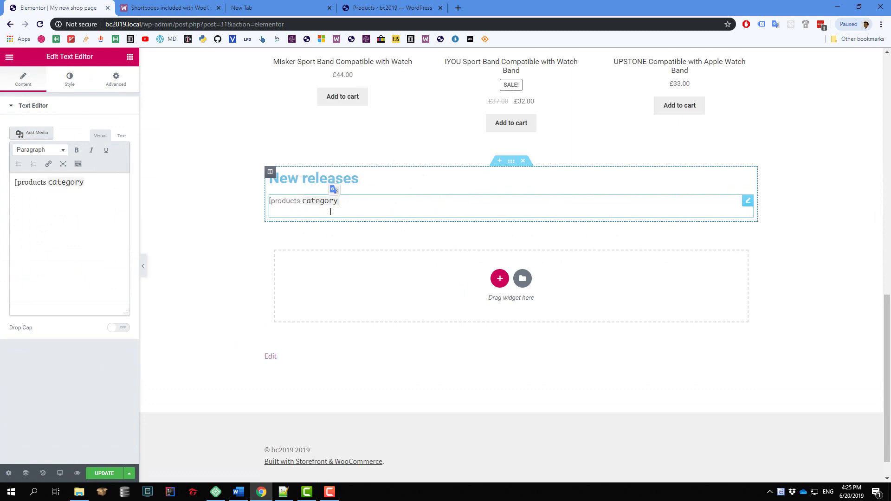
type("=")
Open the New Release category for quick editing in the WordPress product categories and copy its slug.
left_click(169, 7)
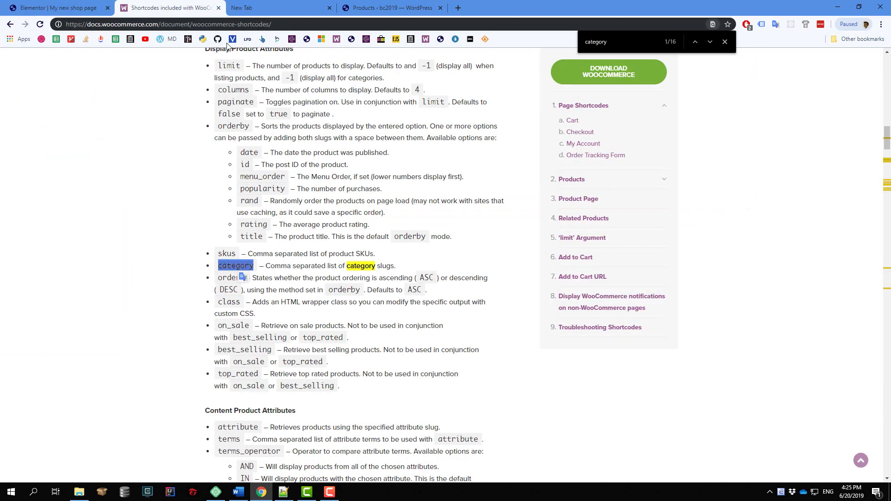
left_click(421, 4)
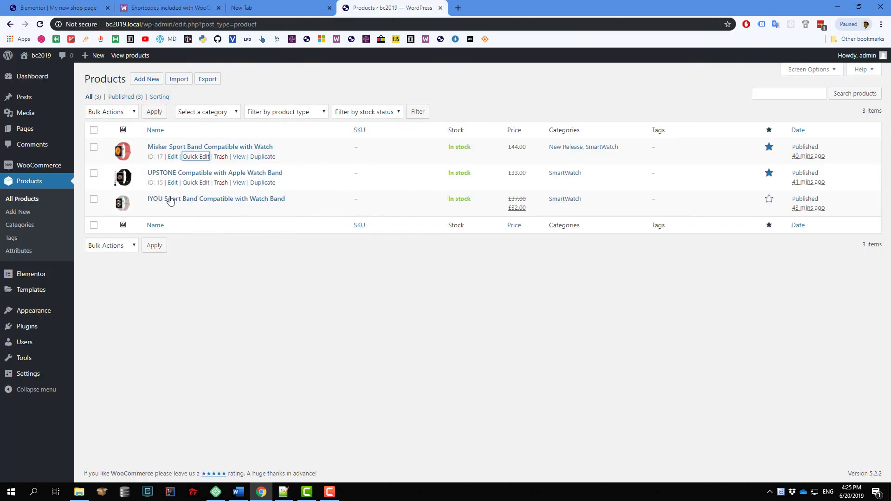
left_click(25, 227)
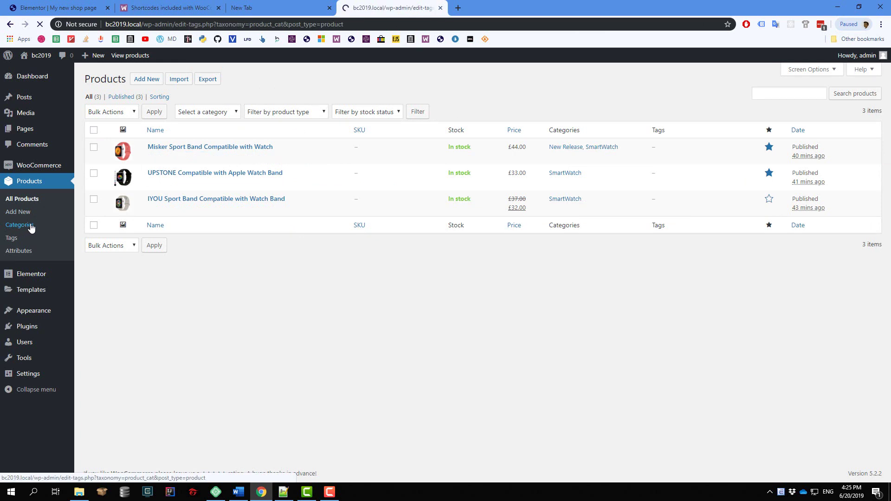
mouse_move(424, 188)
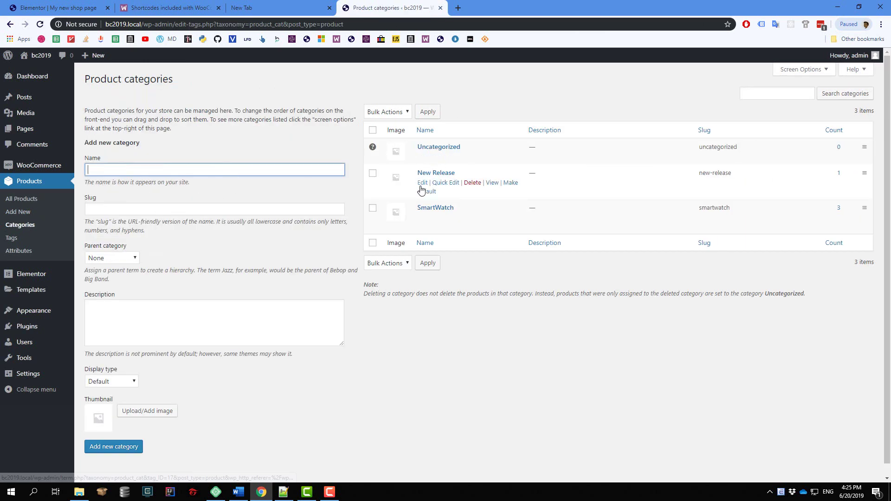
left_click(446, 183)
left_click(450, 202)
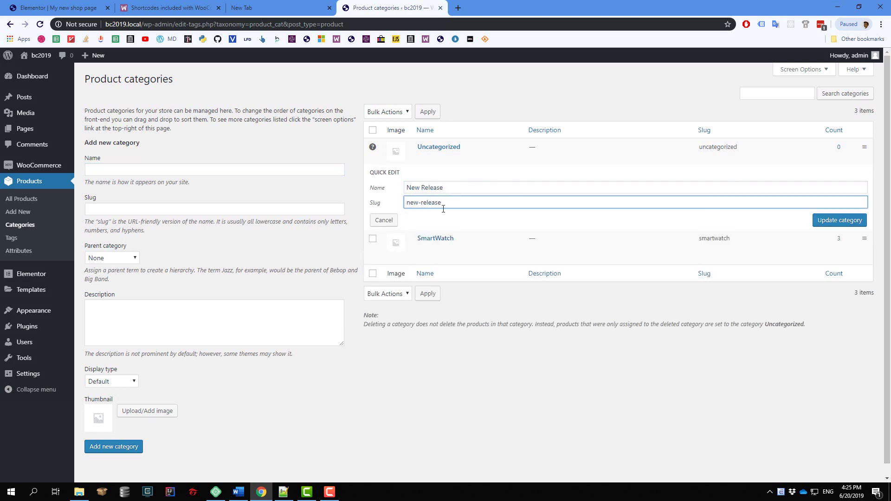
left_click_drag(441, 203, 389, 206)
key("ctrl+c")
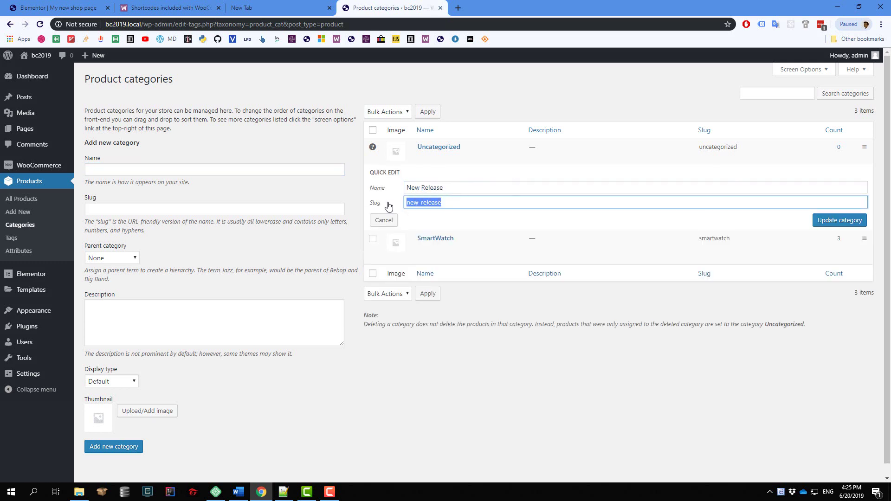
Complete the New releases shortcode in Elementor as [products category=new-release] and try to render it.
left_click(81, 8)
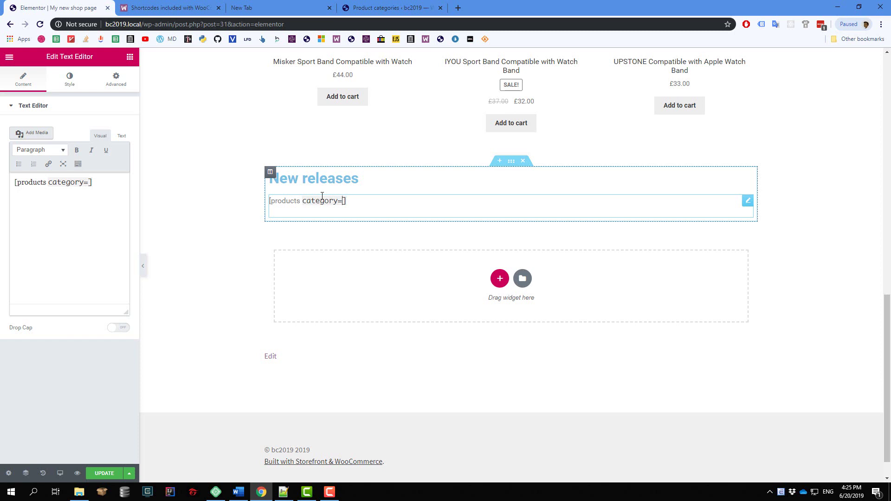
key("ctrl+v")
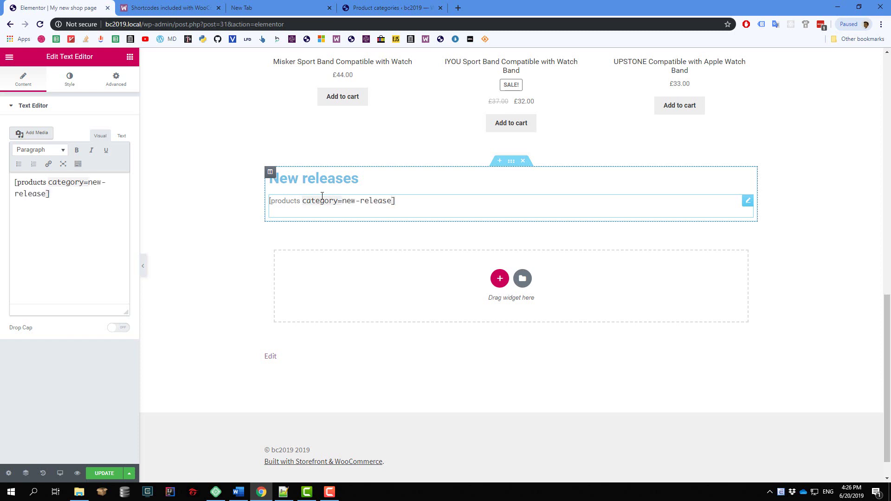
left_click(222, 251)
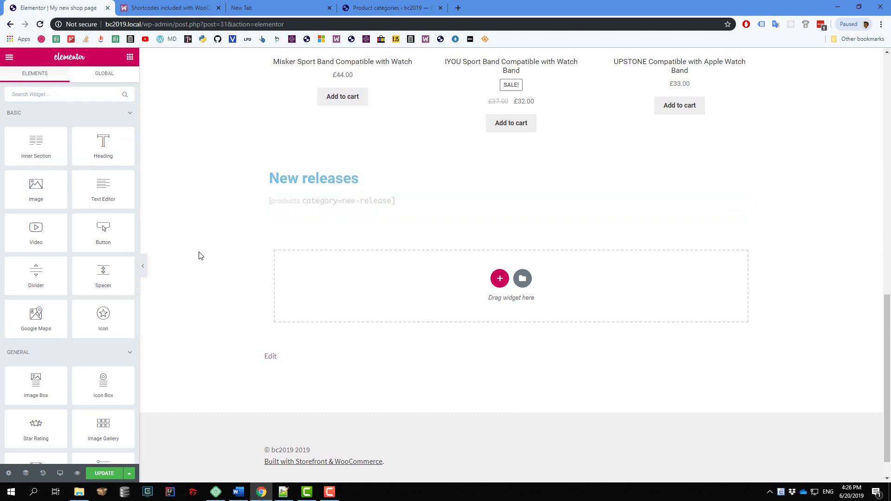
Delete the code-formatted category= from the New releases shortcode, keeping products and new-release inside the brackets.
left_click(327, 202)
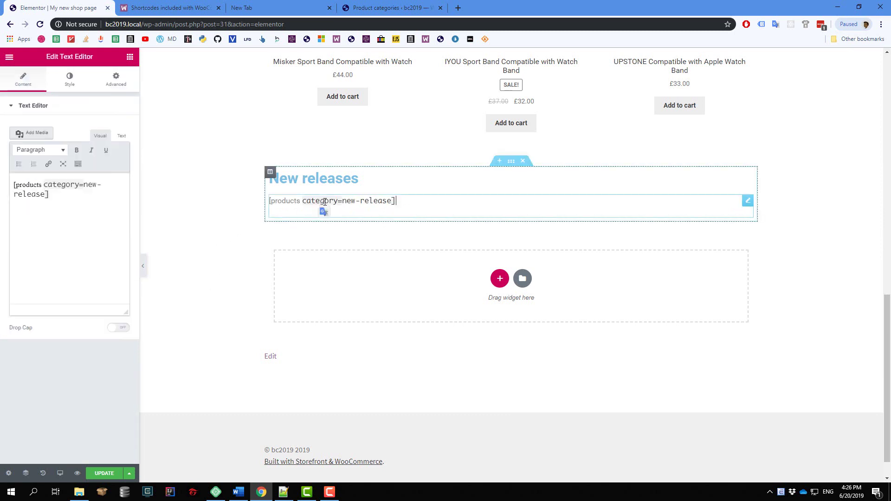
left_click(335, 202)
key("BackSpace")
key("BackSpace")
key("BackSpace")
key("BackSpace")
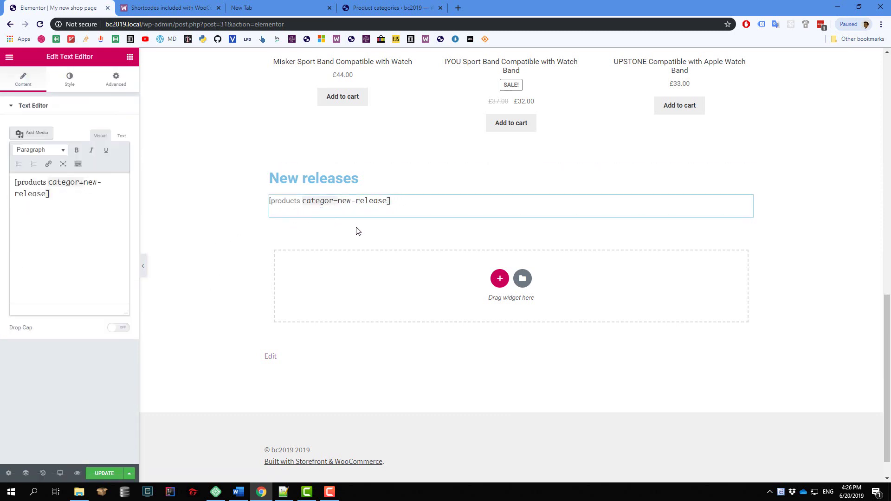
key("BackSpace")
key("BackSpace")
key("BackSpace")
key("BackSpace")
key("BackSpace")
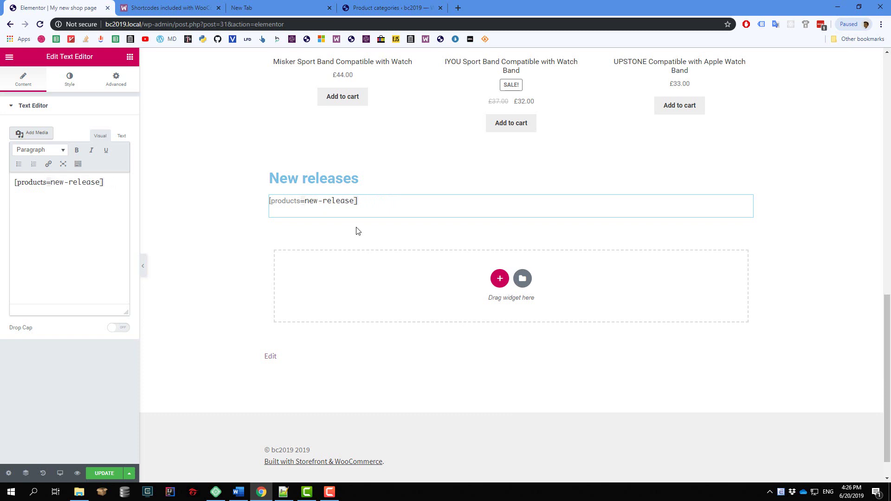
type("categ")
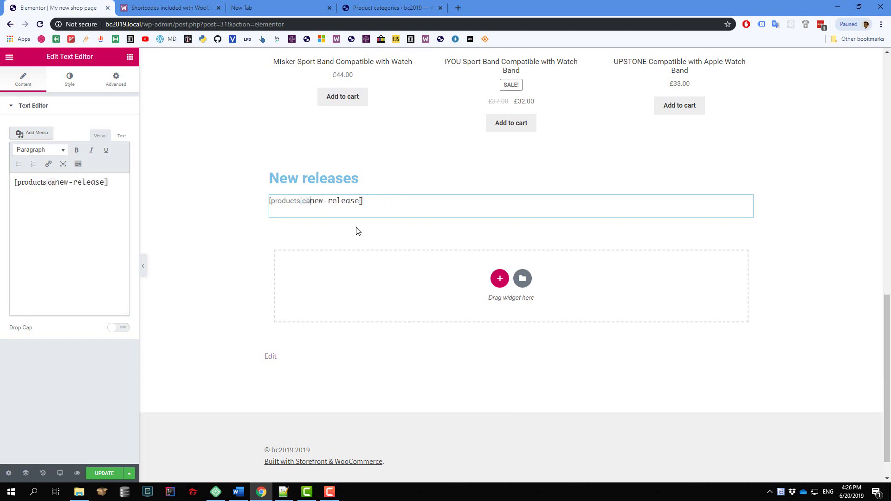
key("BackSpace")
key("BackSpace")
key("BackSpace")
key("BackSpace")
key("BackSpace")
key("BackSpace")
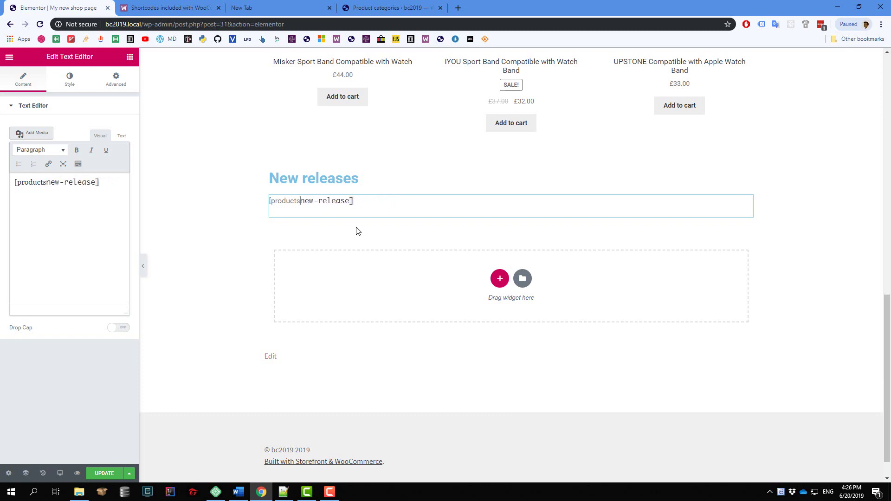
Copy the New releases shortcode text into the browser's address field as plain text, complete it as [products category="new-release"], and copy it.
key("ctrl+a")
key("ctrl+c")
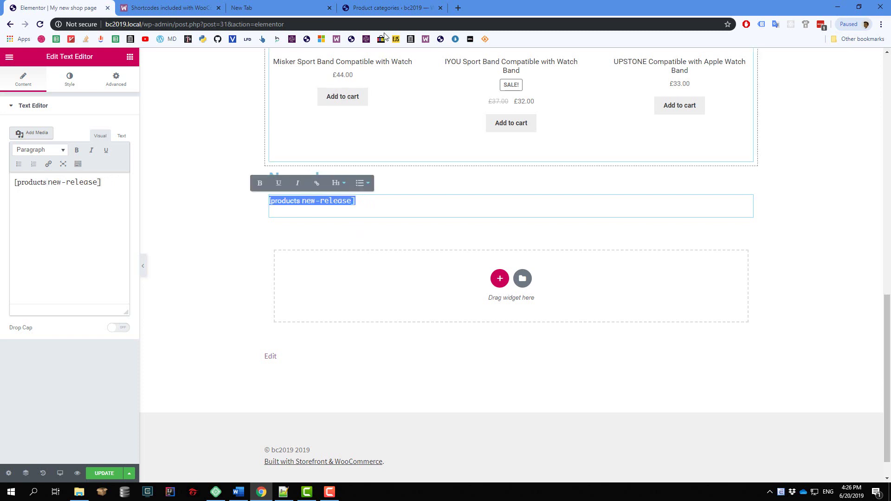
double_click(397, 25)
key("ctrl+a")
key("ctrl+v")
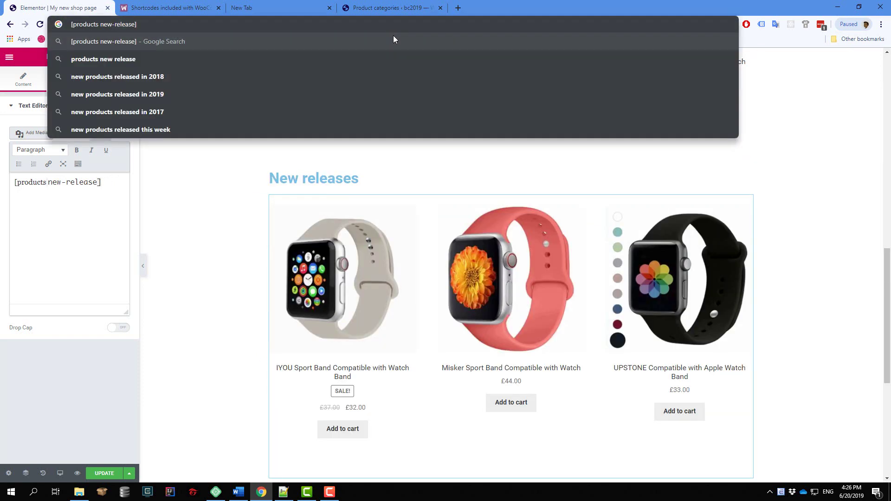
type("category")
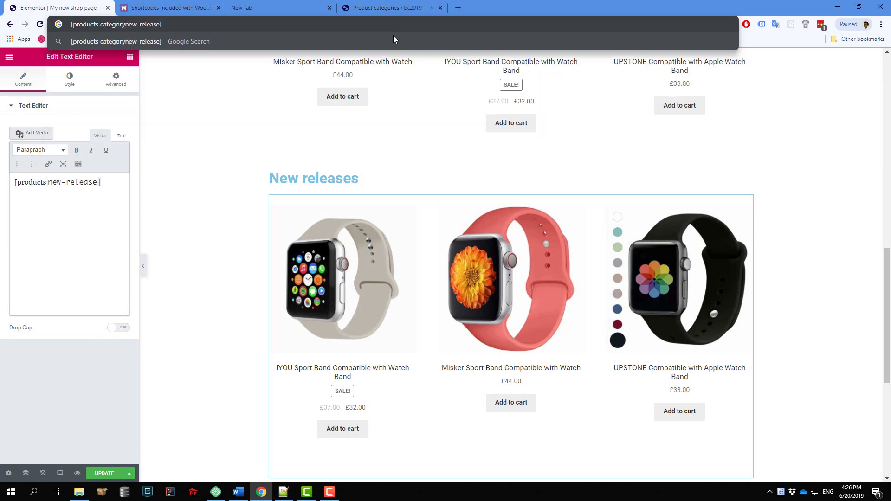
type("=")
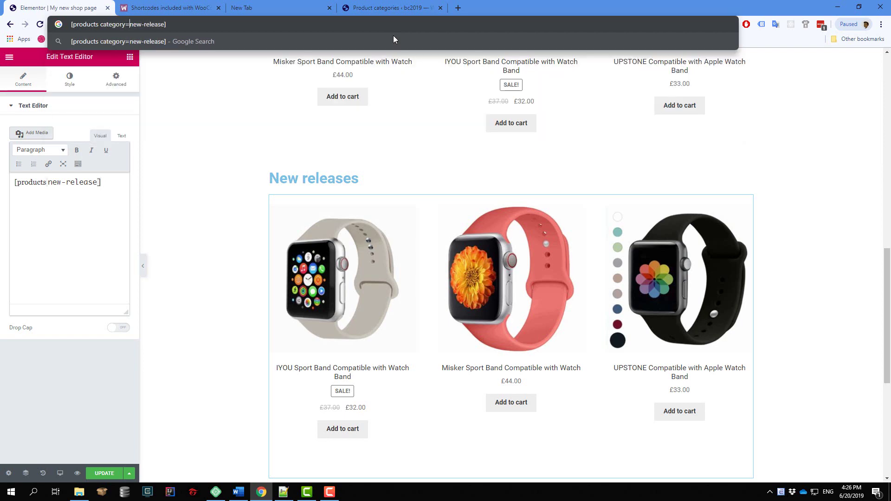
type("\"new-release")
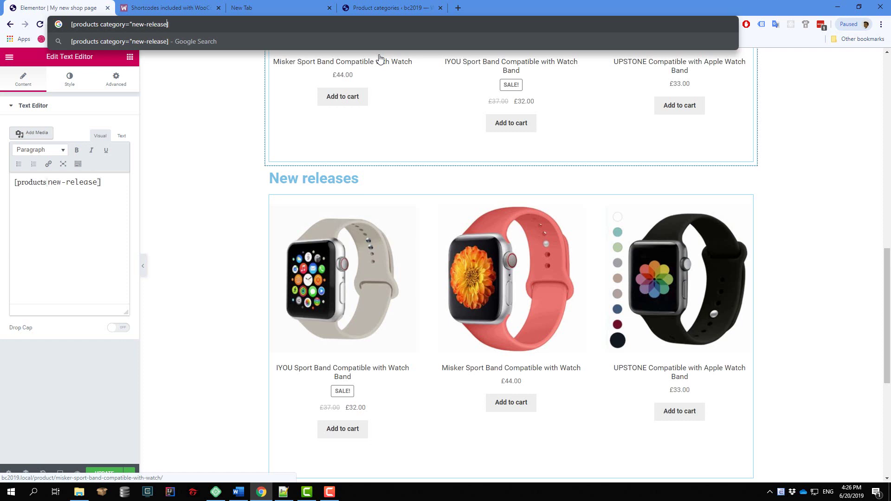
type("\"")
key("ctrl+a")
key("ctrl+c")
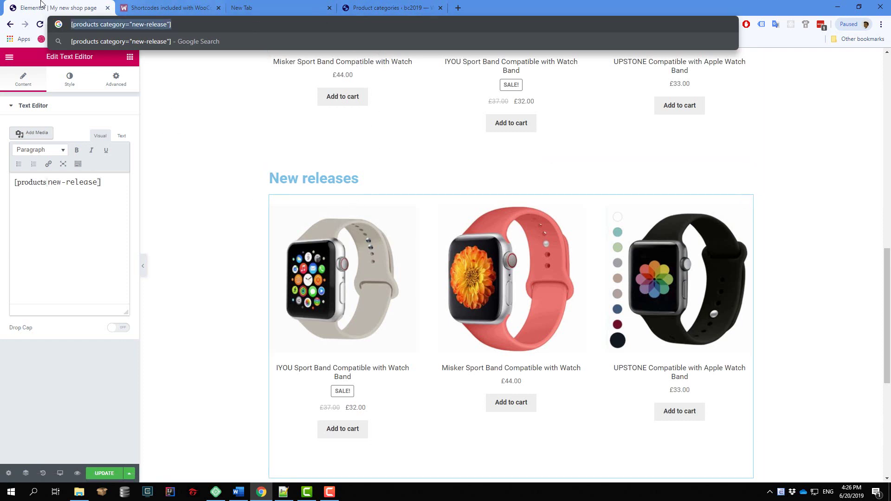
Replace the New releases text widget's content with the copied shortcode [products category="new-release"] and render it on the page.
scroll(388, 294, "down", 6)
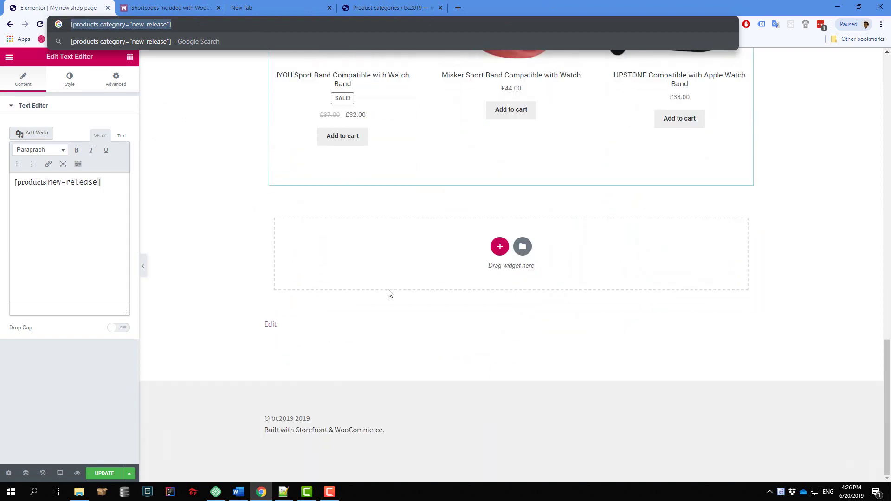
left_click(327, 206)
left_click(107, 188)
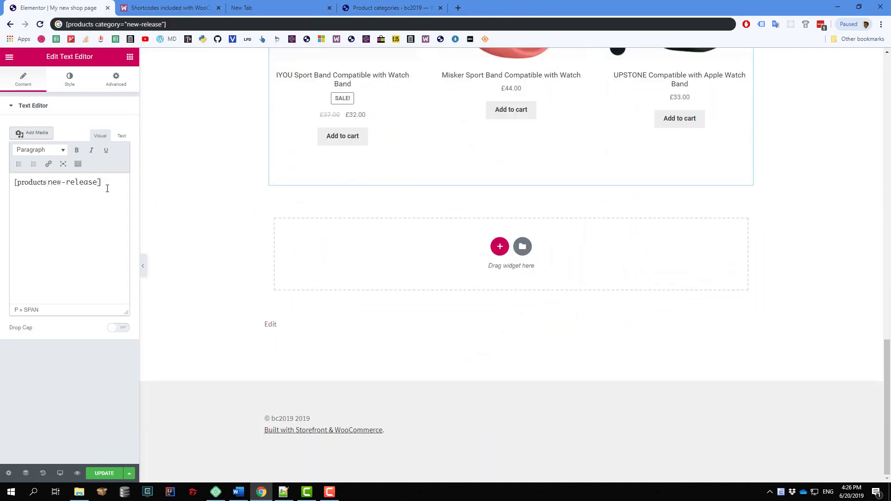
key("ctrl+a")
key("ctrl+v")
left_click(218, 229)
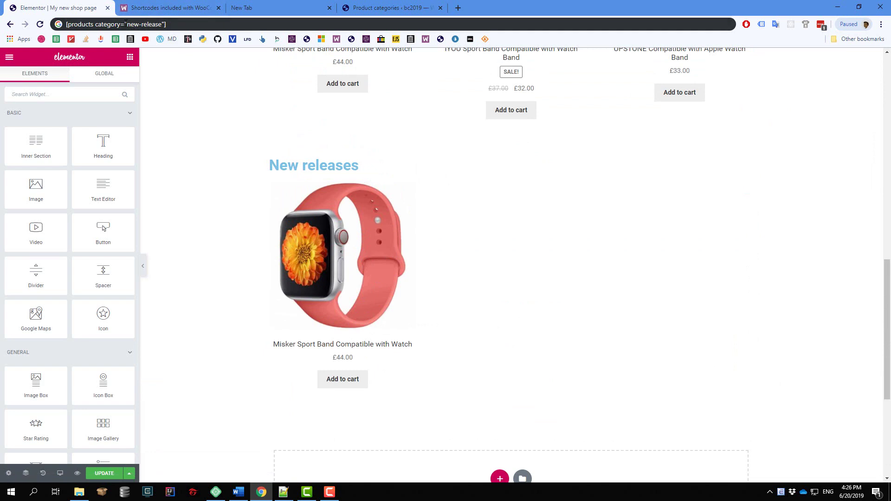
Save the updated shop page in Elementor and exit to the WordPress dashboard.
scroll(235, 247, "up", 2)
right_click(232, 183)
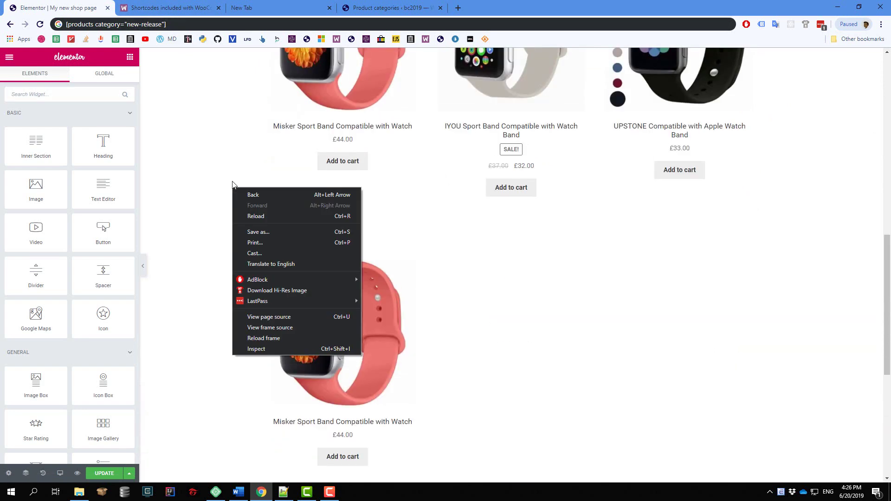
double_click(213, 169)
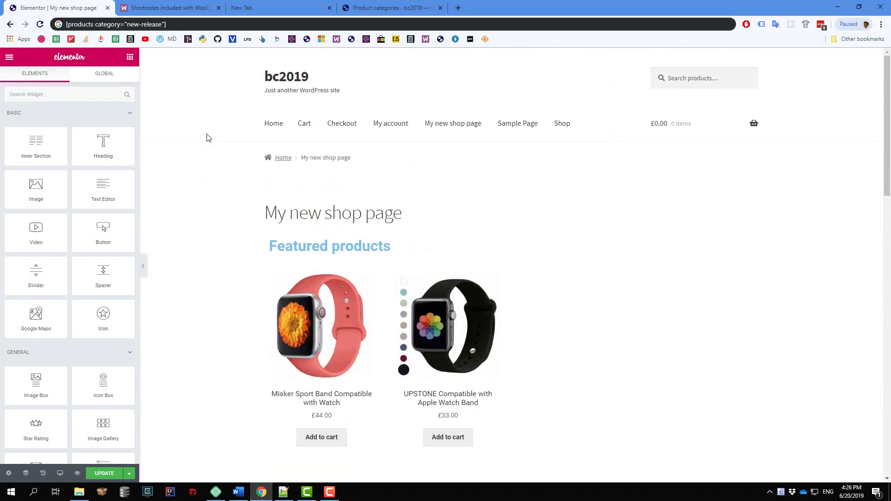
left_click(113, 474)
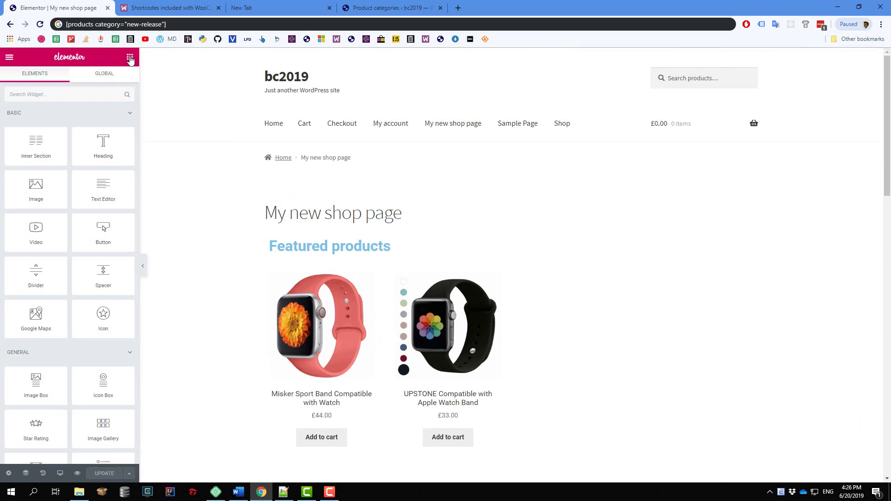
left_click(9, 60)
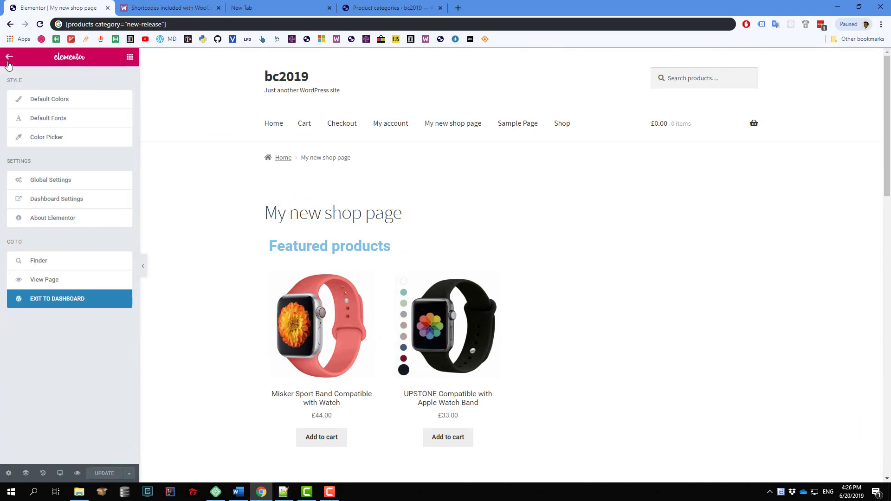
left_click(52, 298)
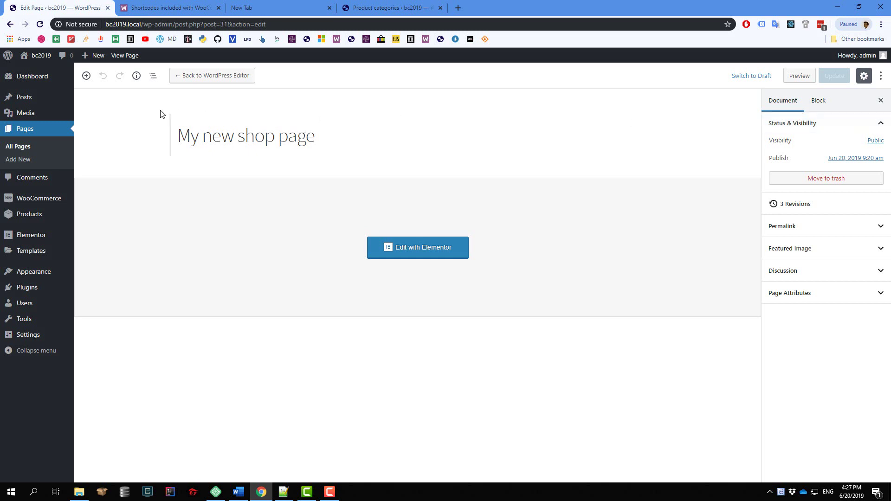
View My new shop page from the list of all pages in a separate tab and examine its Featured products, Best sellers and New releases sections.
left_click(21, 148)
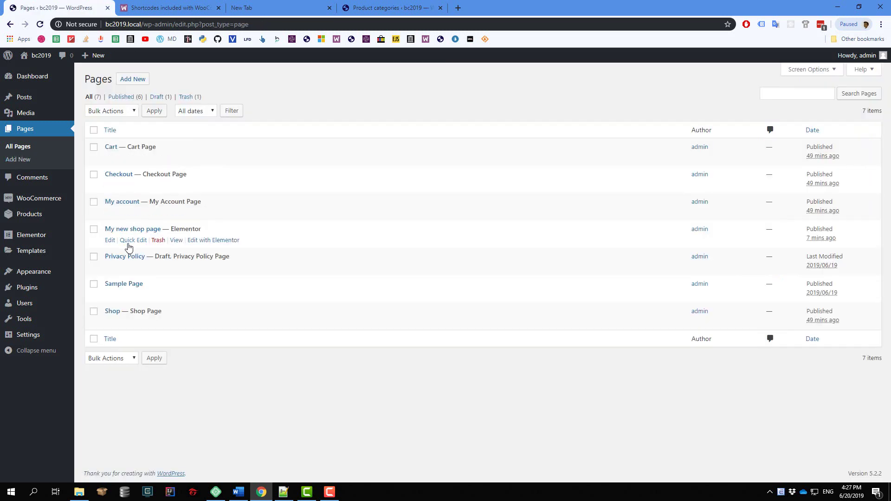
left_click(177, 241, "ctrl")
left_click(175, 11)
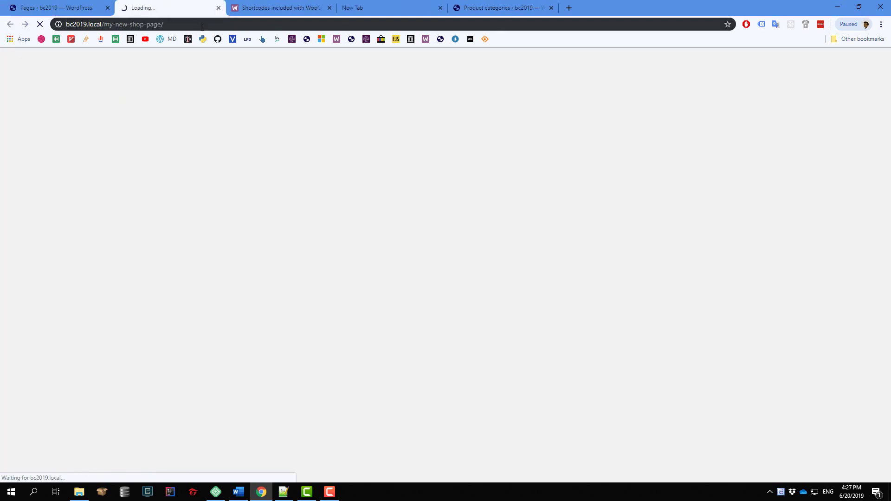
scroll(390, 260, "down", 6)
scroll(463, 233, "up", 6)
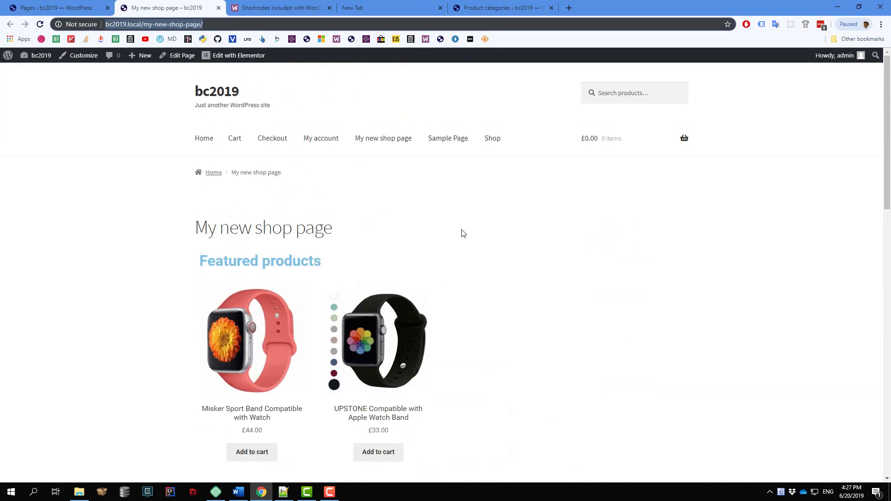
scroll(463, 232, "down", 2)
scroll(398, 259, "up", 2)
scroll(403, 261, "down", 7)
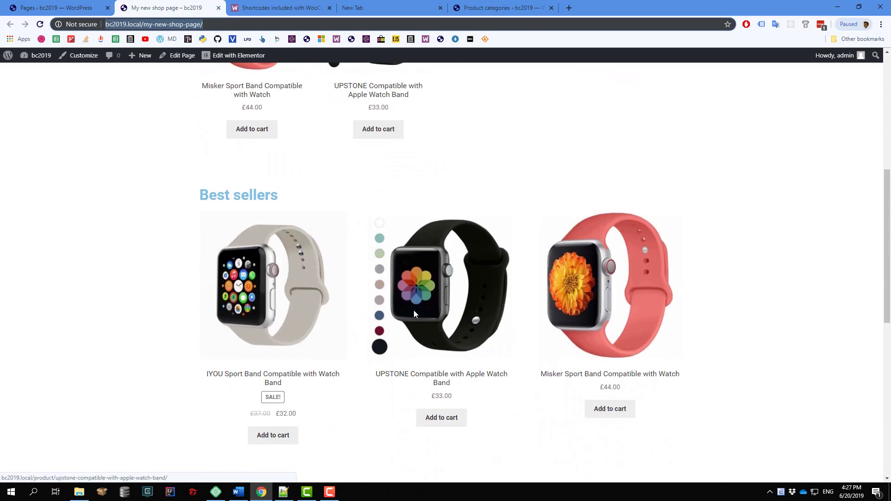
scroll(411, 308, "down", 7)
scroll(411, 309, "up", 6)
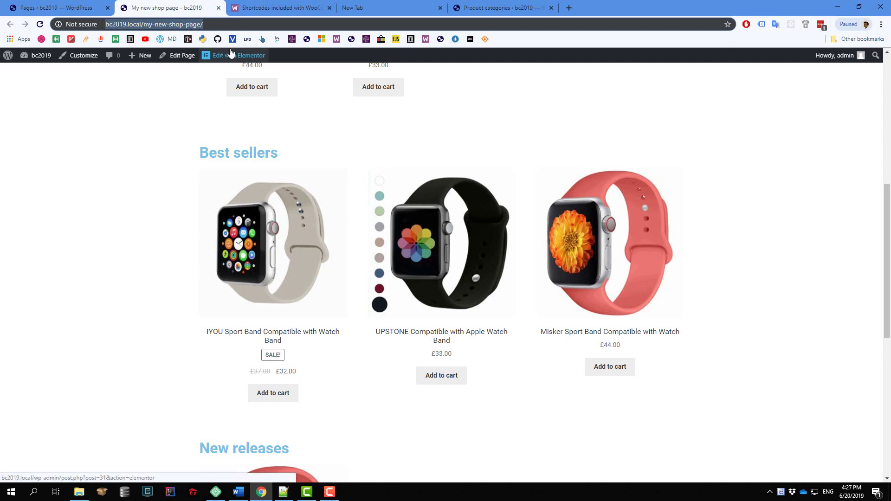
Return to the WordPress admin and search the plugins available to add for child theme wizard.
left_click(62, 4)
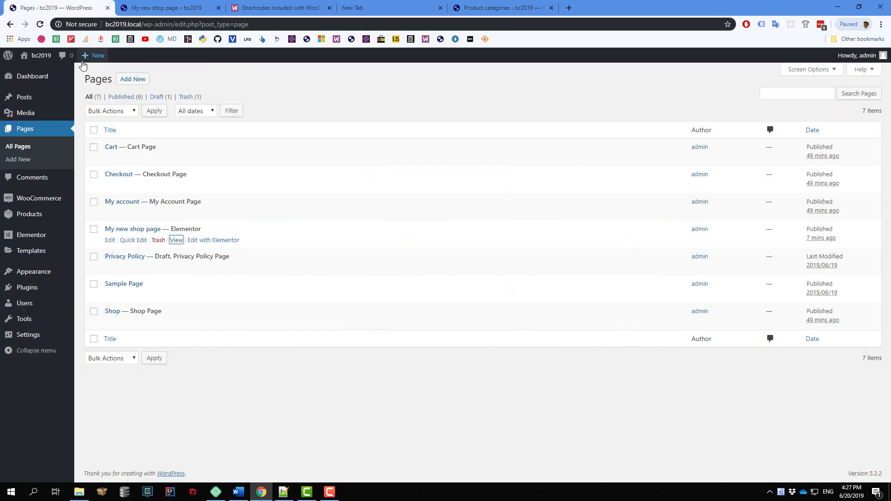
left_click(37, 288)
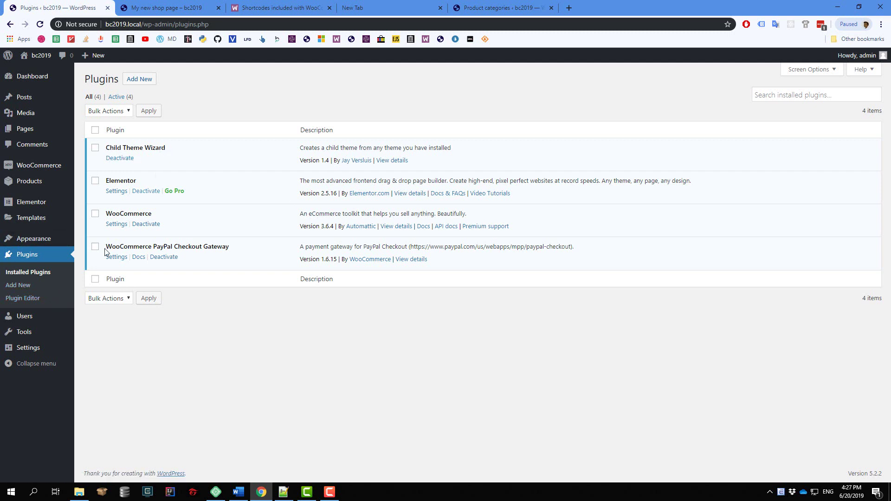
left_click(30, 288)
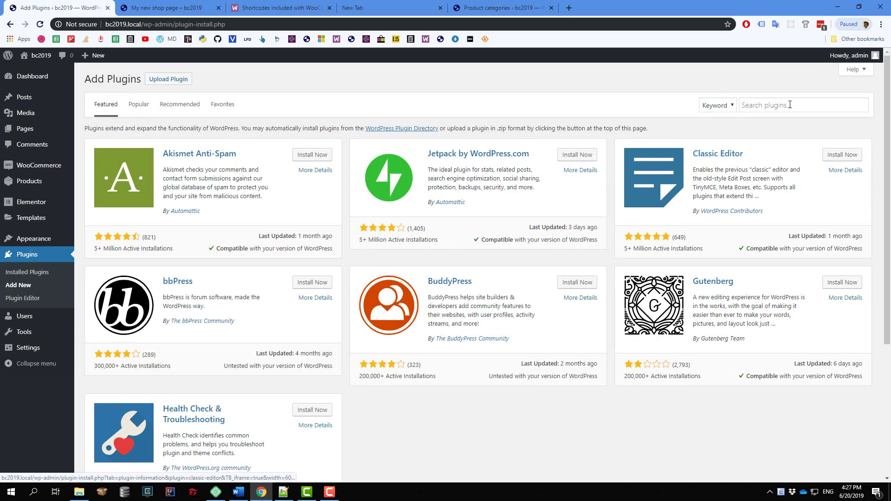
left_click(775, 110)
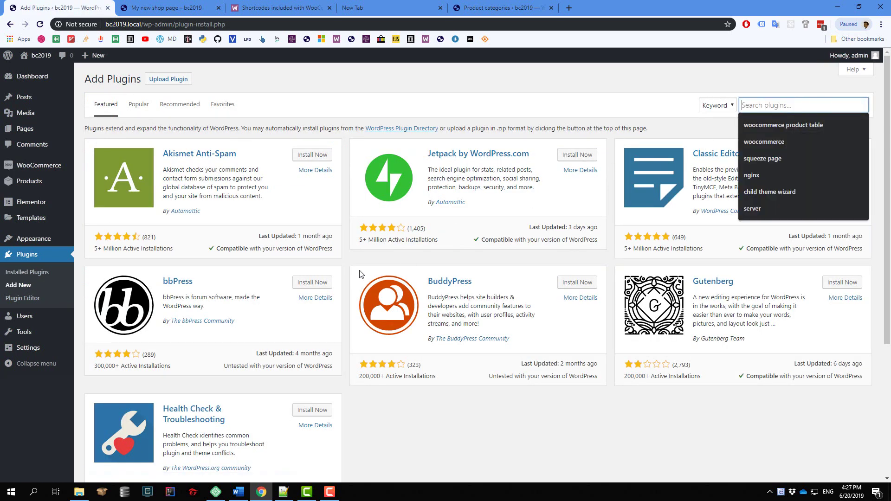
type("child ")
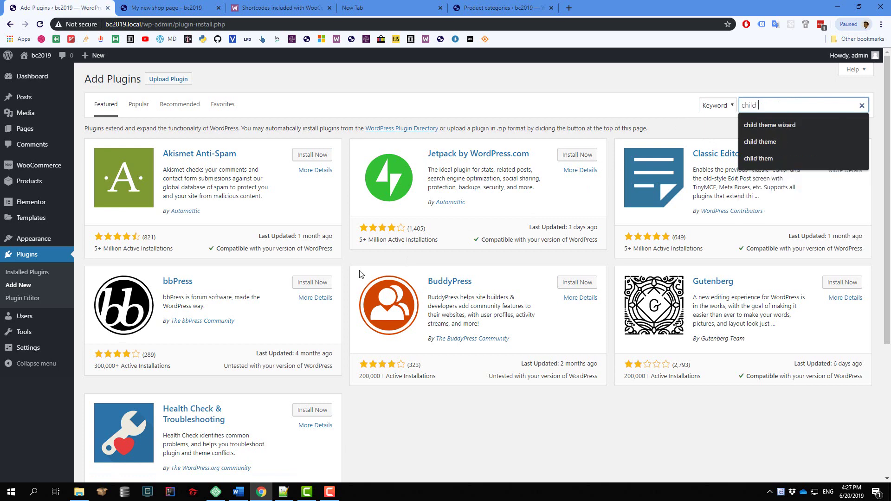
type("theme wiz")
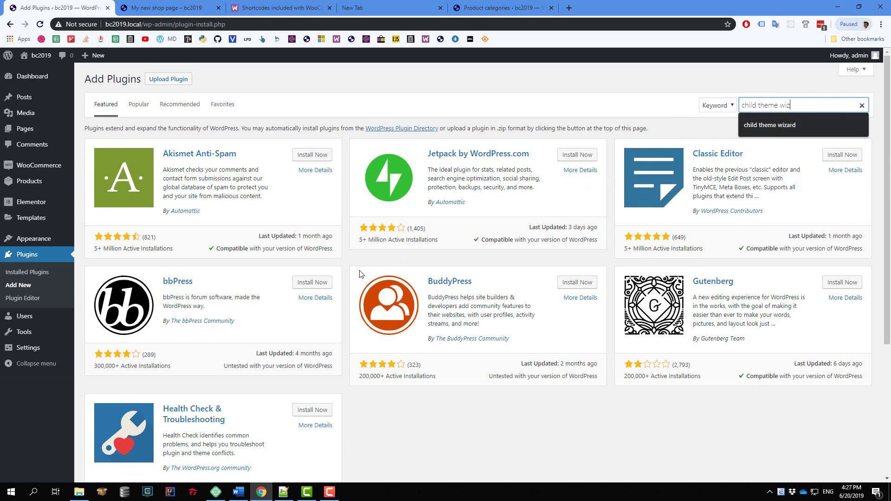
type("ard")
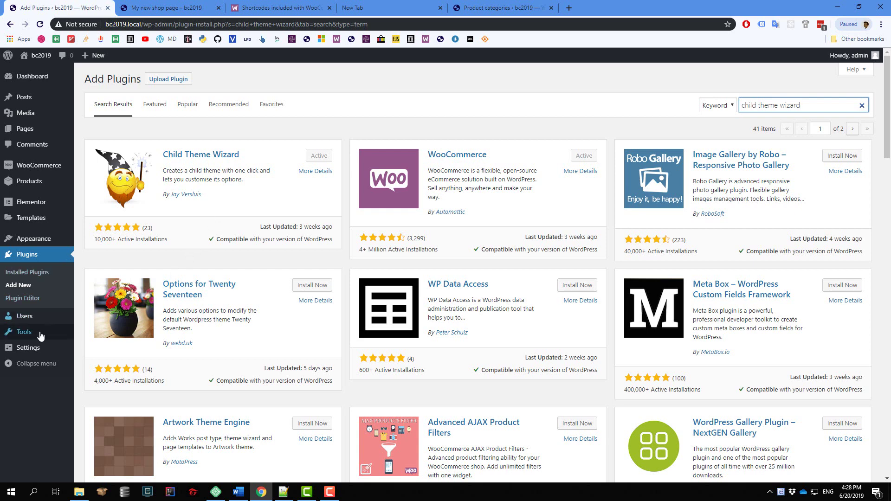
Create a Storefront child theme titled childtheme with the Child Theme Wizard tool.
mouse_move(40, 335)
left_click(115, 388)
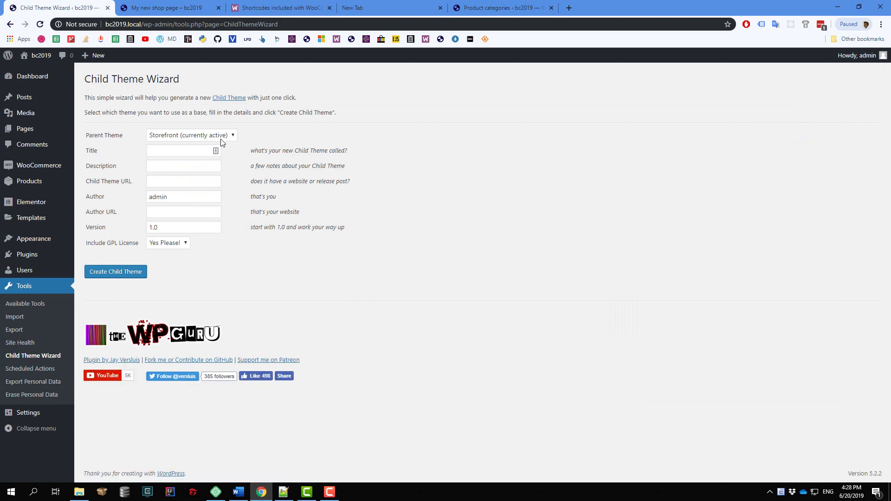
left_click(166, 155)
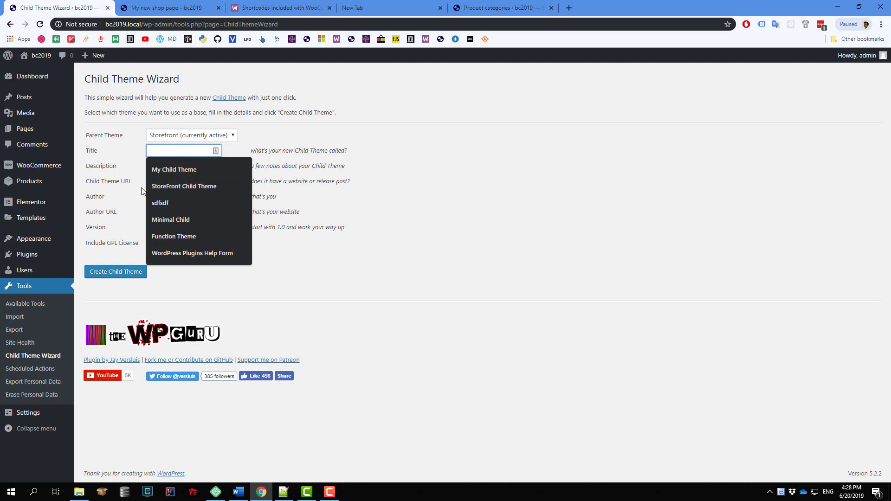
type("child")
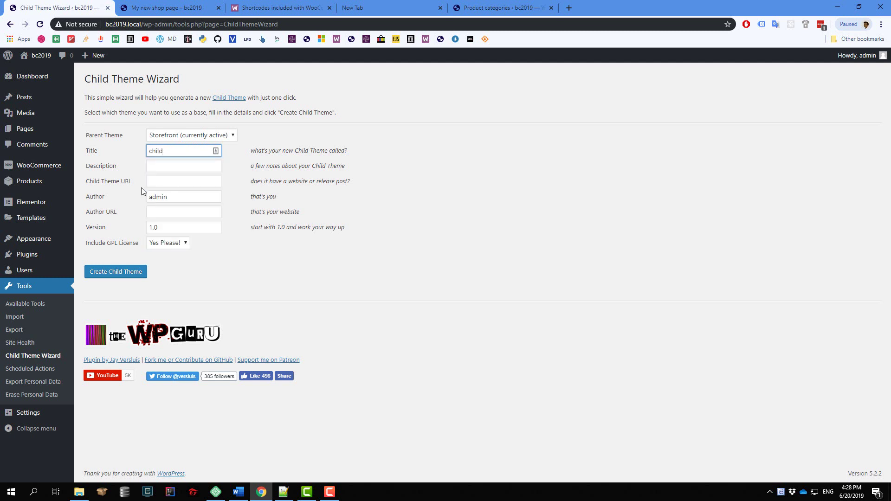
type("theme")
left_click(130, 273)
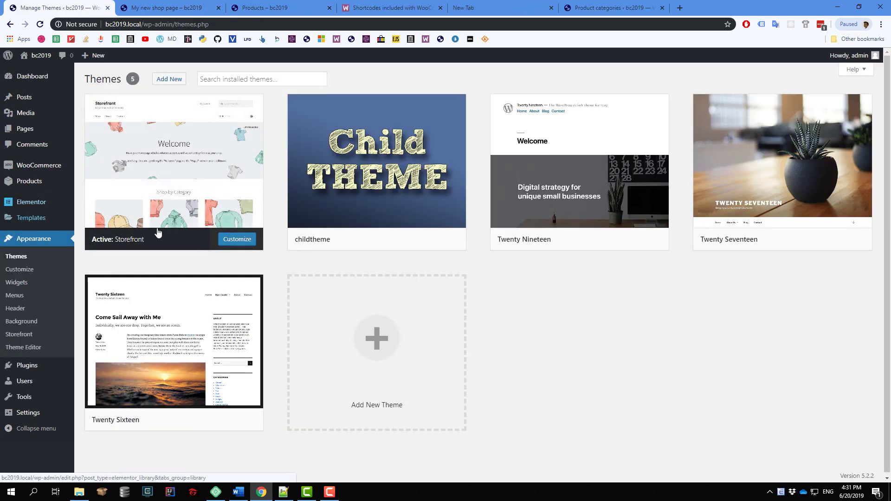
Activate the childtheme theme and load its files in the theme editor.
mouse_move(377, 174)
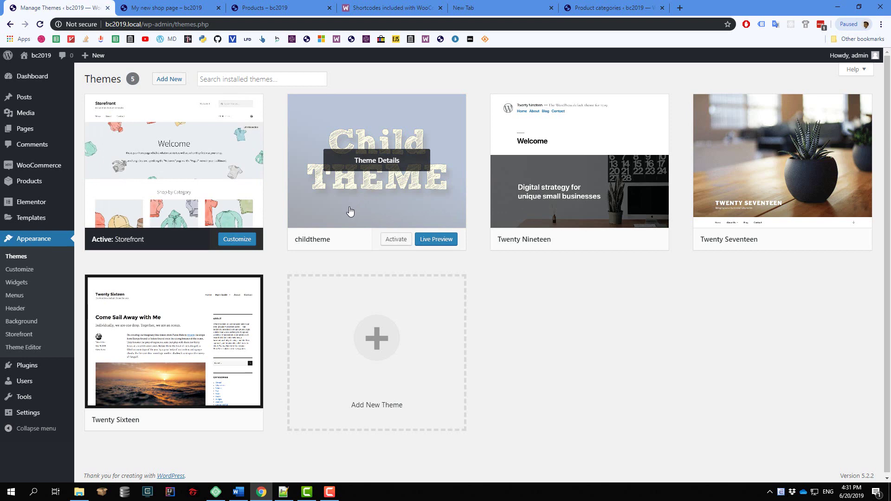
left_click(396, 239)
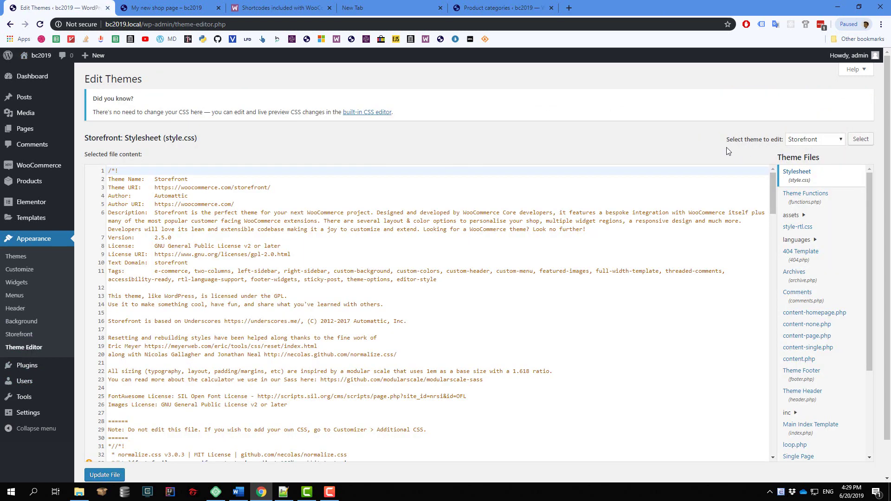
left_click(810, 140)
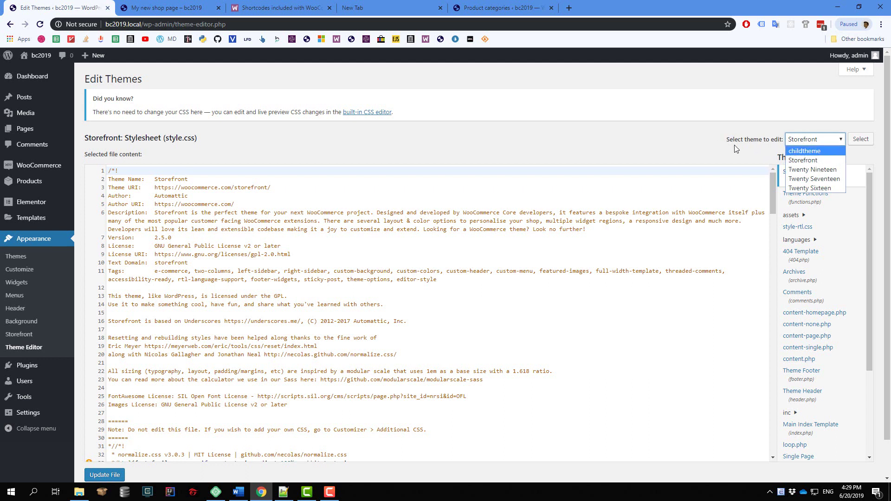
left_click(803, 151)
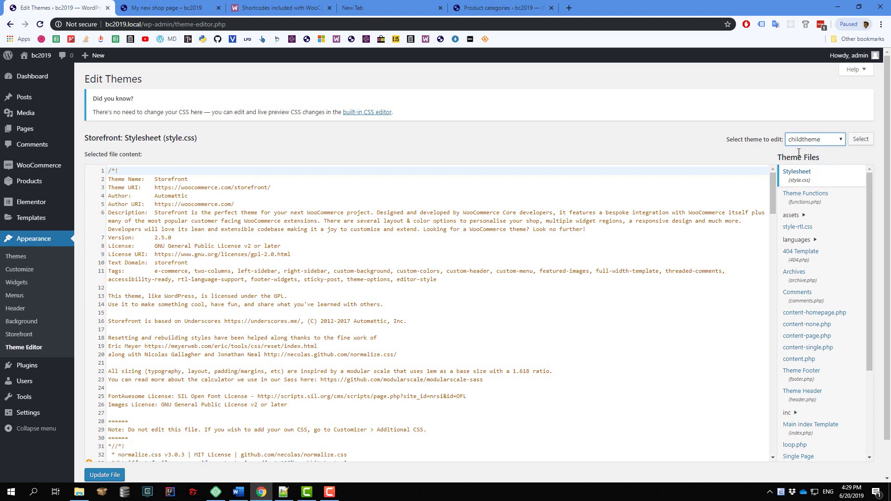
left_click(860, 139)
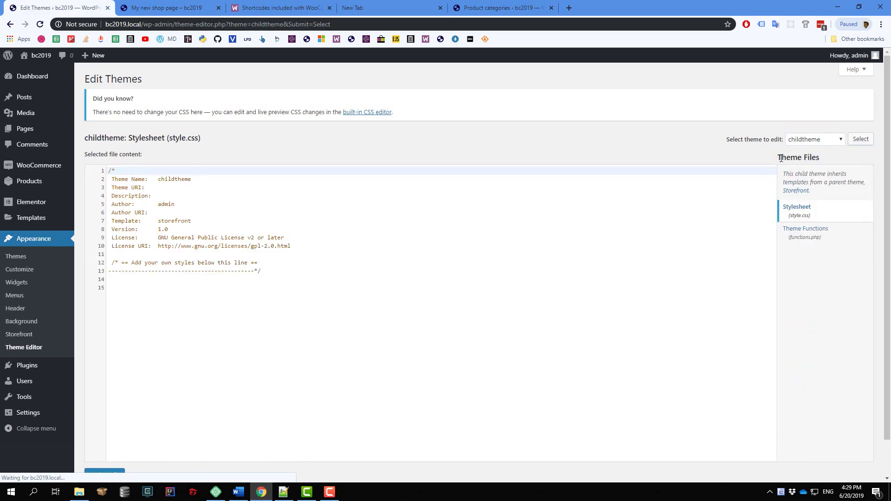
Add to the end of functions.php a template_redirect action and its function bc_010101_redirect_woo_pages(), containing an is_shop() check with an empty wp_redirect() and exit.
left_click(820, 237)
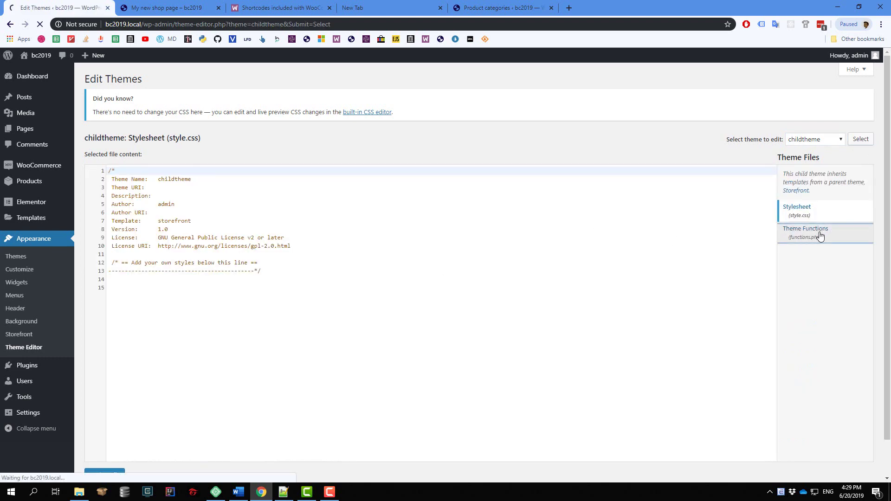
left_click(319, 364)
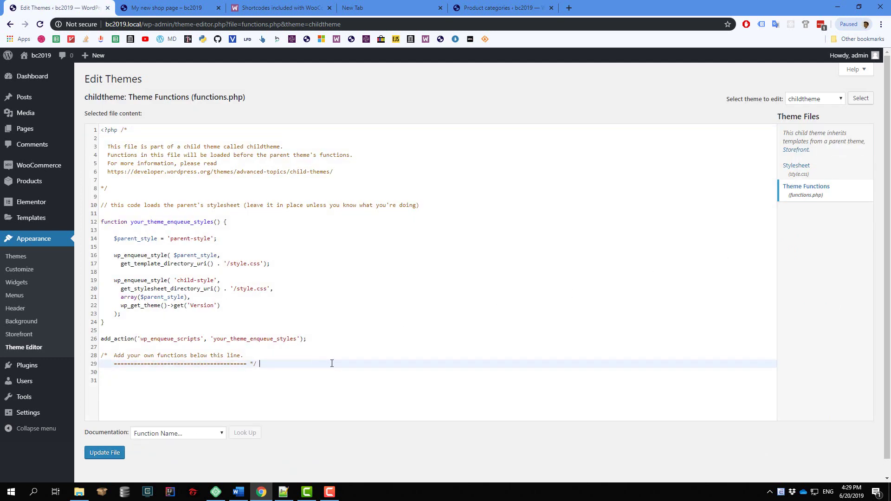
key("Return")
key("Return")
key("Return")
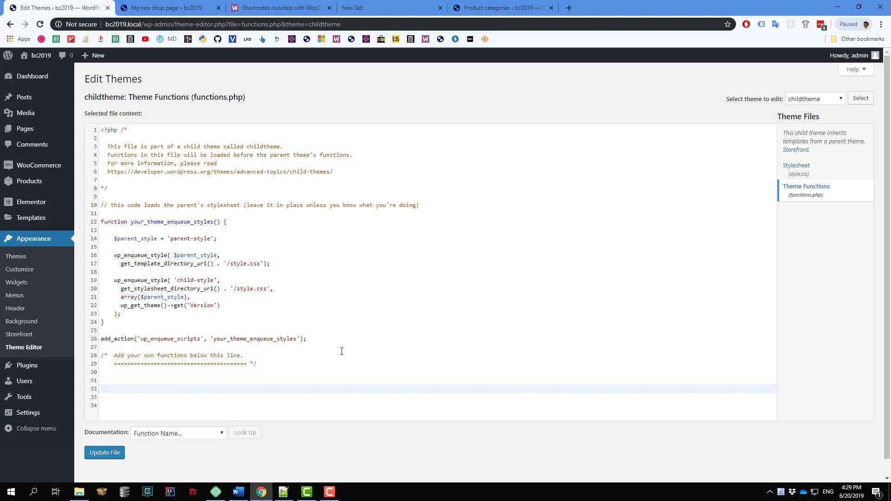
left_click(166, 388)
key("alt+Tab")
key("alt+Tab")
type("add_action('template_redirect', 'bc_010101_redirect_woo_pages');  function bc_010101_redirect_woo_pages() {       if (is_shop())     {         wp_redirect();         exit;     } }")
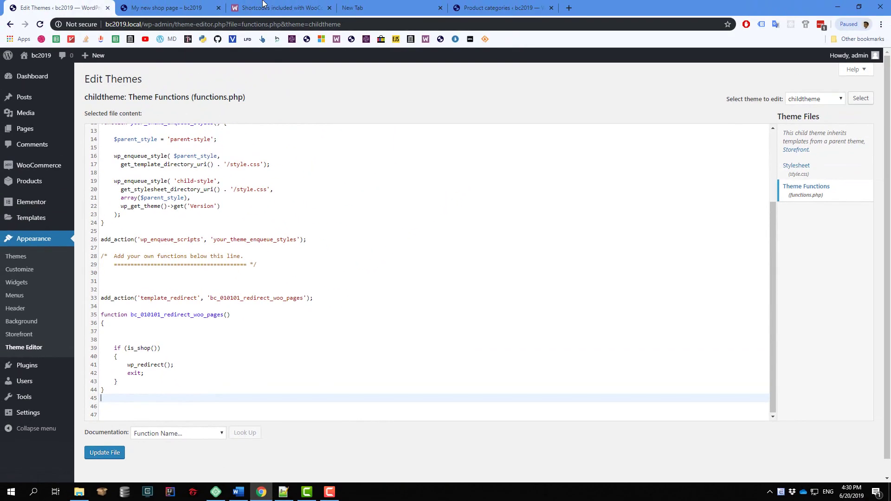
left_click(163, 8)
left_click(204, 24)
key("ctrl+c")
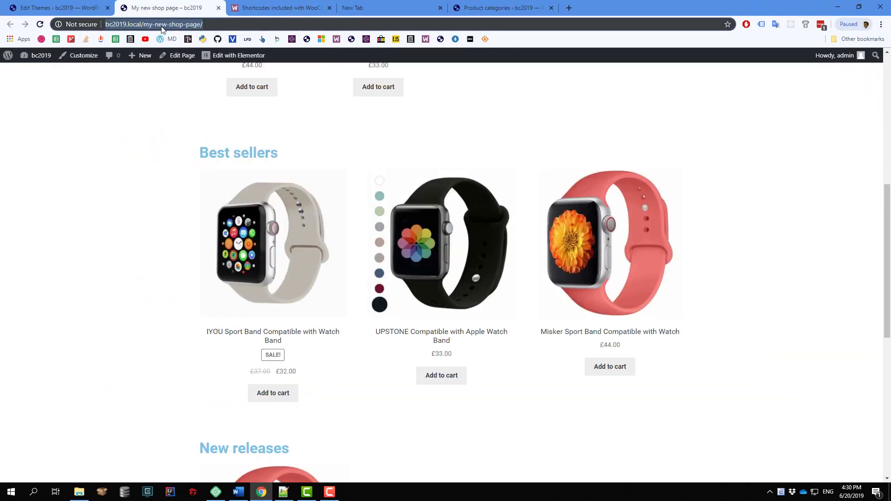
key("ctrl+Page_Up")
left_click(171, 364)
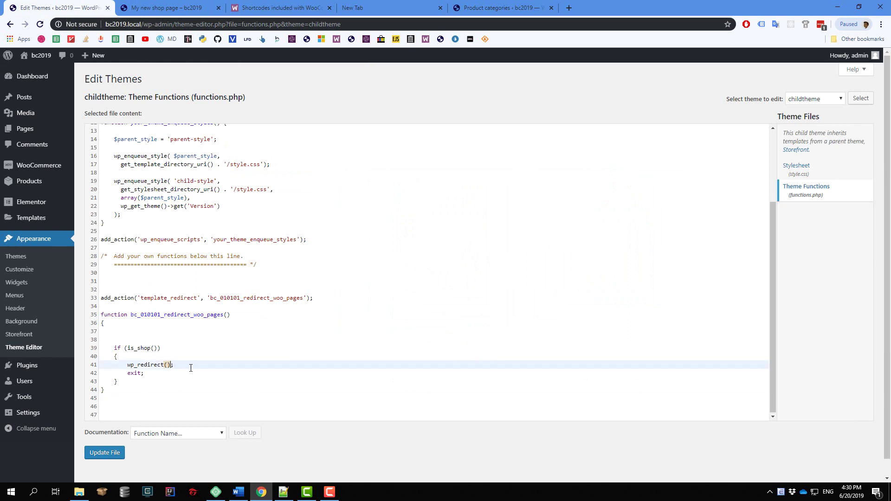
type("'")
key("ctrl+v")
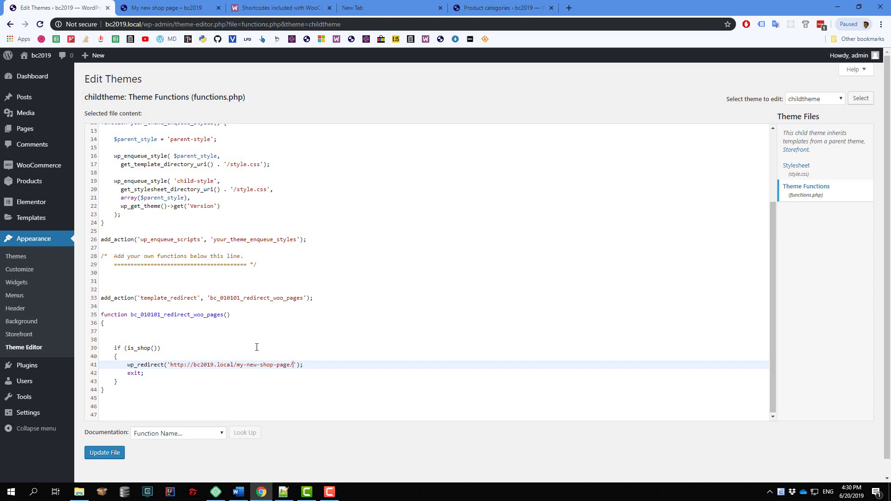
left_click(105, 453)
scroll(265, 407, "down", 1)
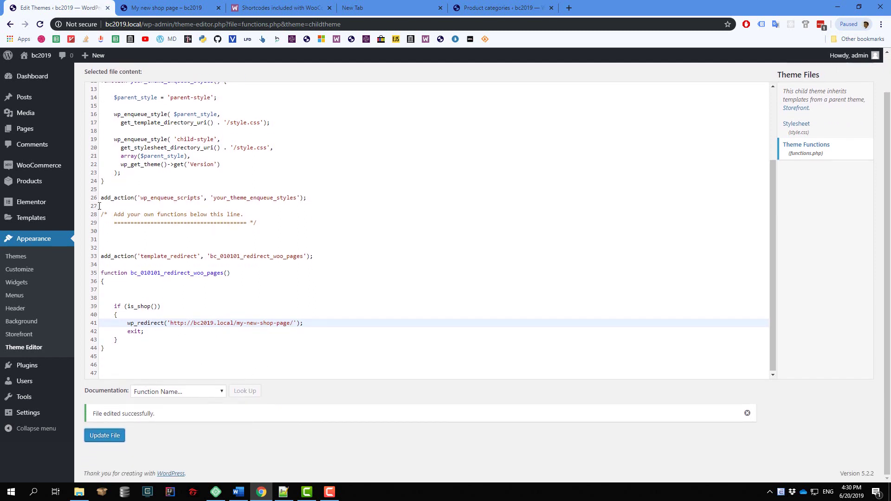
Visit the store from the WordPress admin in a separate tab and look through the page that loads to check the redirect.
scroll(260, 278, "up", 3)
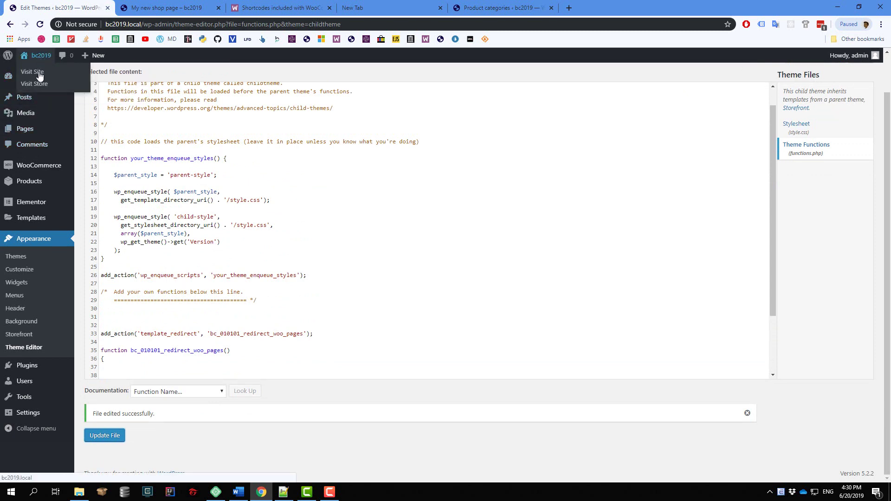
middle_click(37, 82)
left_click(270, 10)
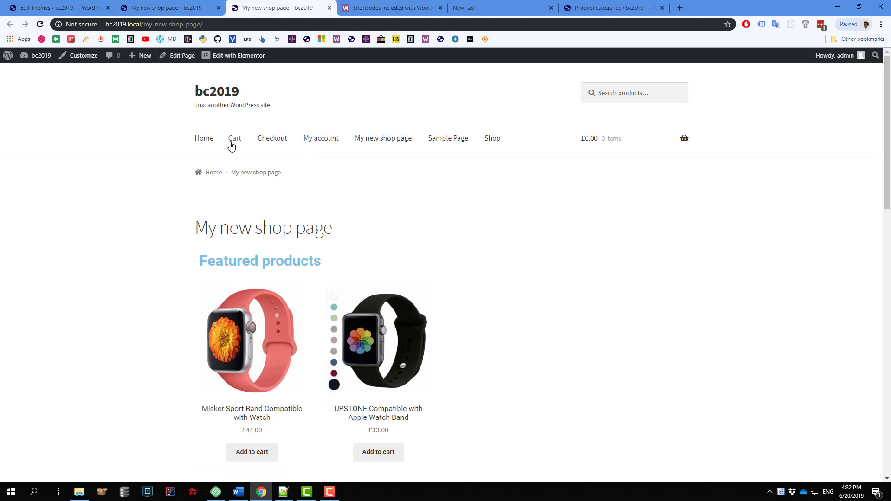
scroll(480, 265, "down", 10)
scroll(468, 225, "up", 6)
scroll(390, 210, "up", 5)
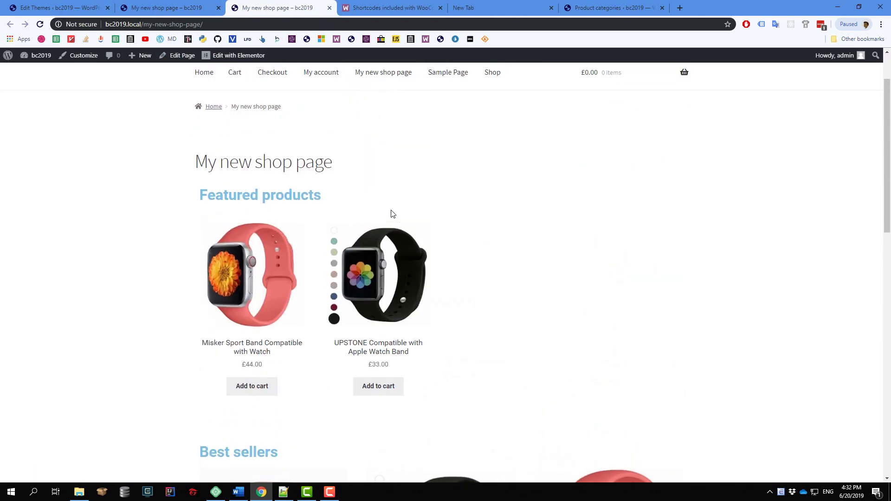
Follow the site navigation's Shop link and check which page and product sections it loads.
left_click(486, 143)
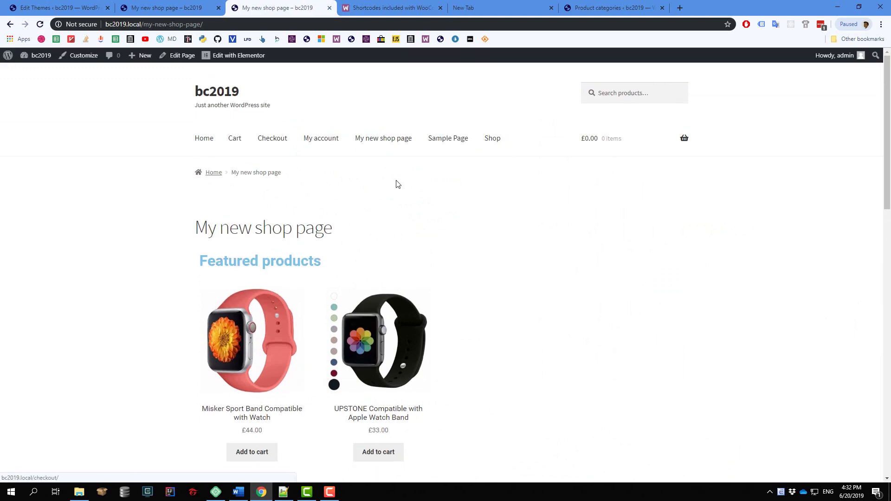
scroll(721, 340, "down", 10)
scroll(617, 310, "up", 3)
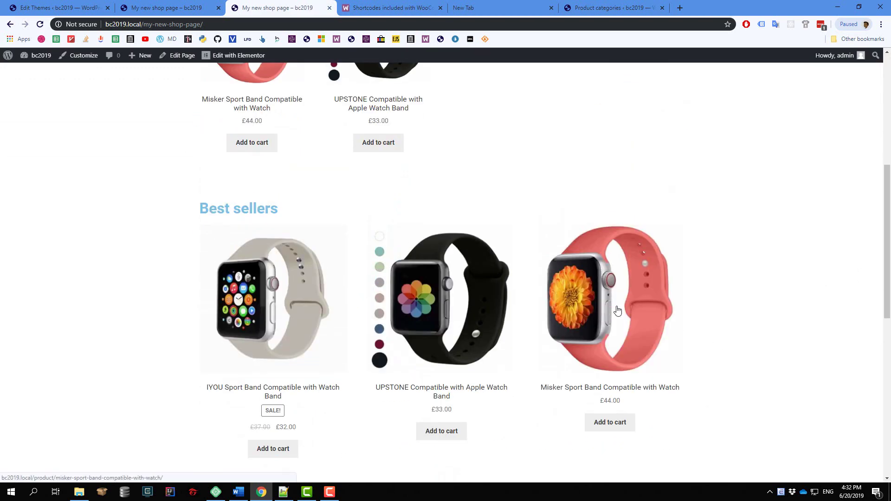